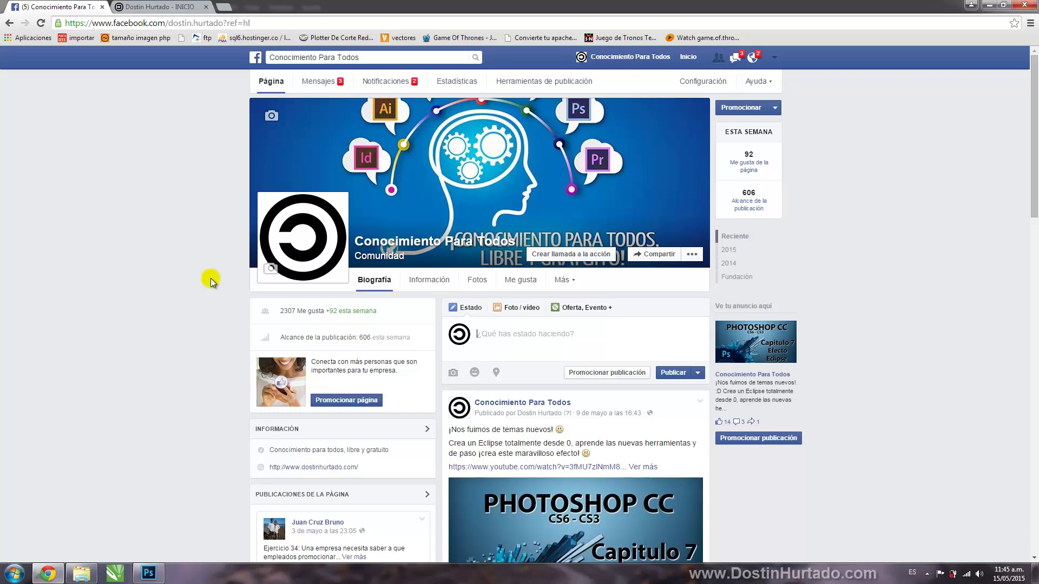
- Advance the Dostin Hurtado home page slider to the Curso AutoCAD 2D 2014 slide
left_click(157, 6)
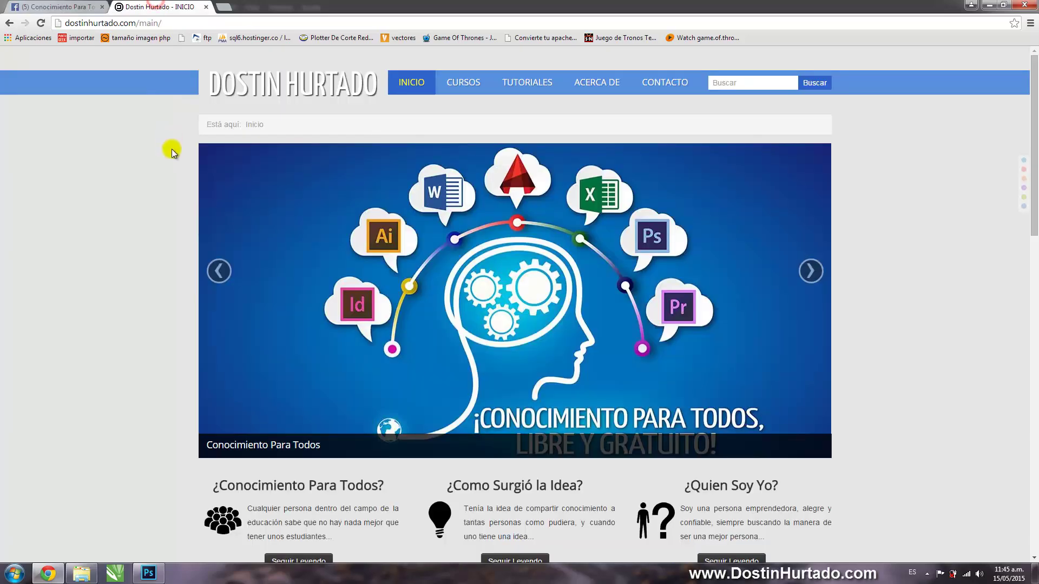
left_click(811, 260)
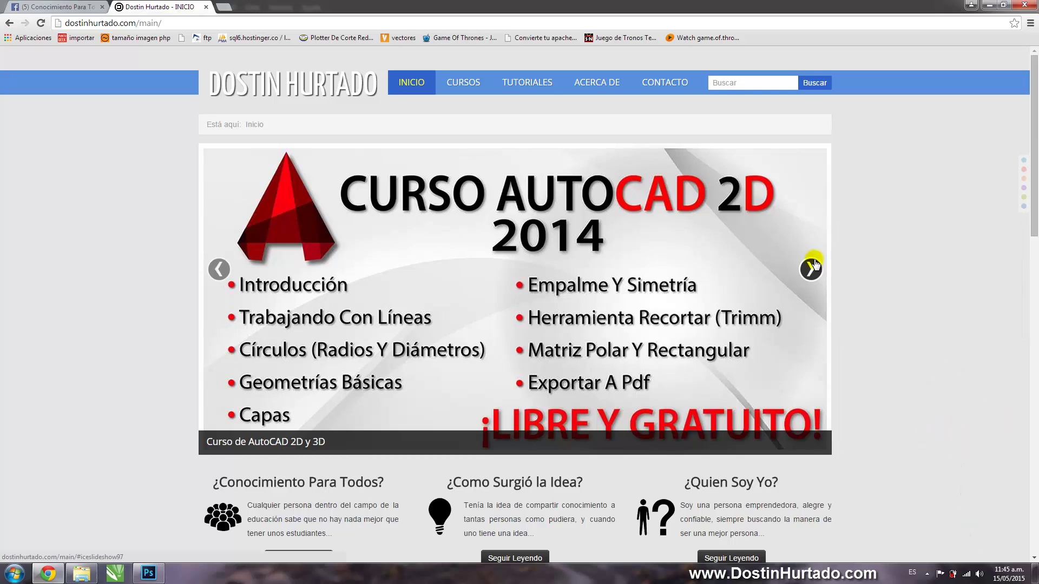
- Open Foto-Carnet.jpg from the Capitulo 8 folder in Photoshop, keeping its embedded profile
left_click(154, 572)
left_click(81, 574)
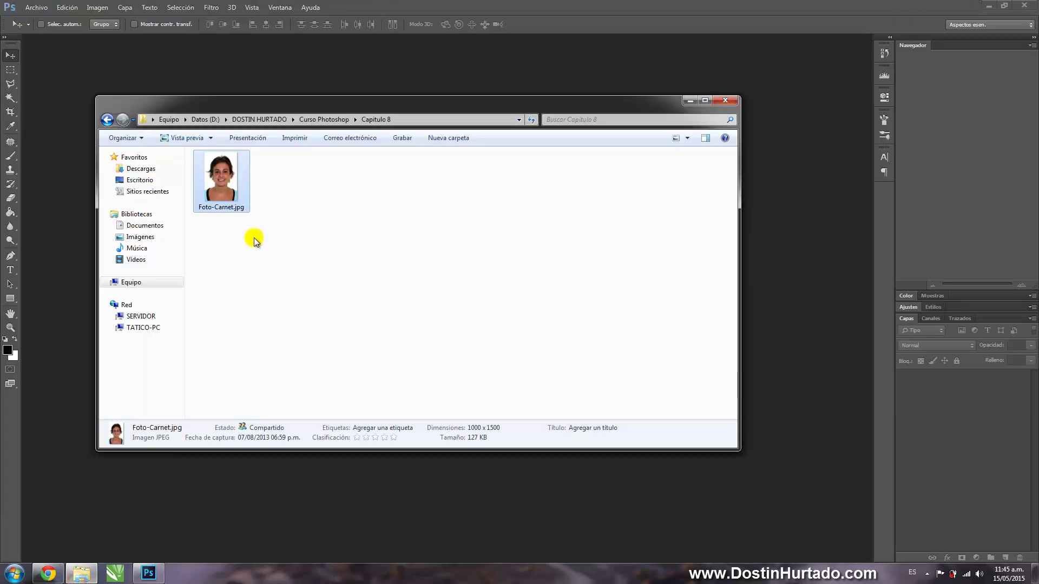
left_click_drag(320, 100, 560, 78)
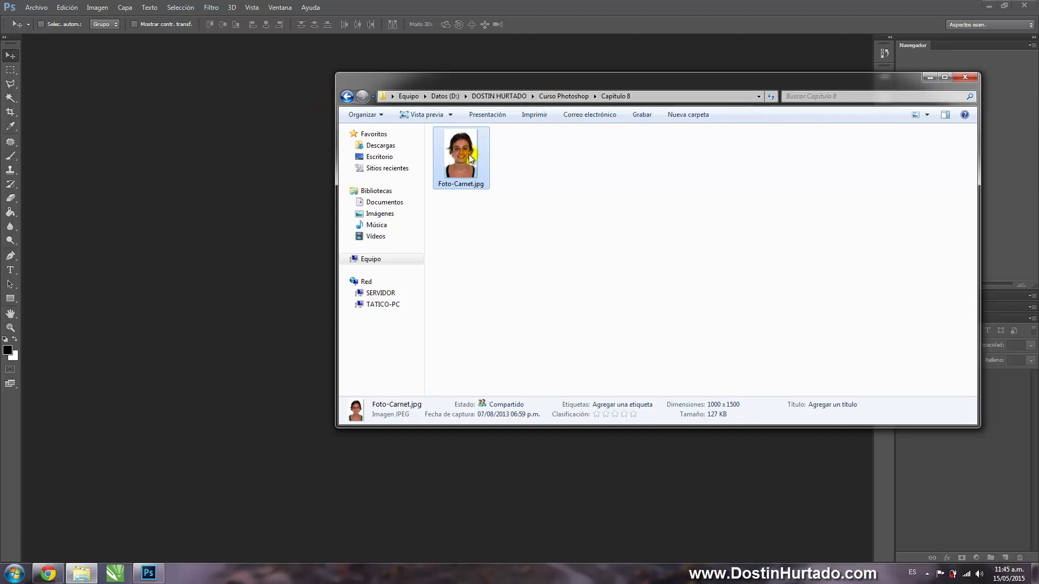
left_click_drag(469, 154, 265, 180)
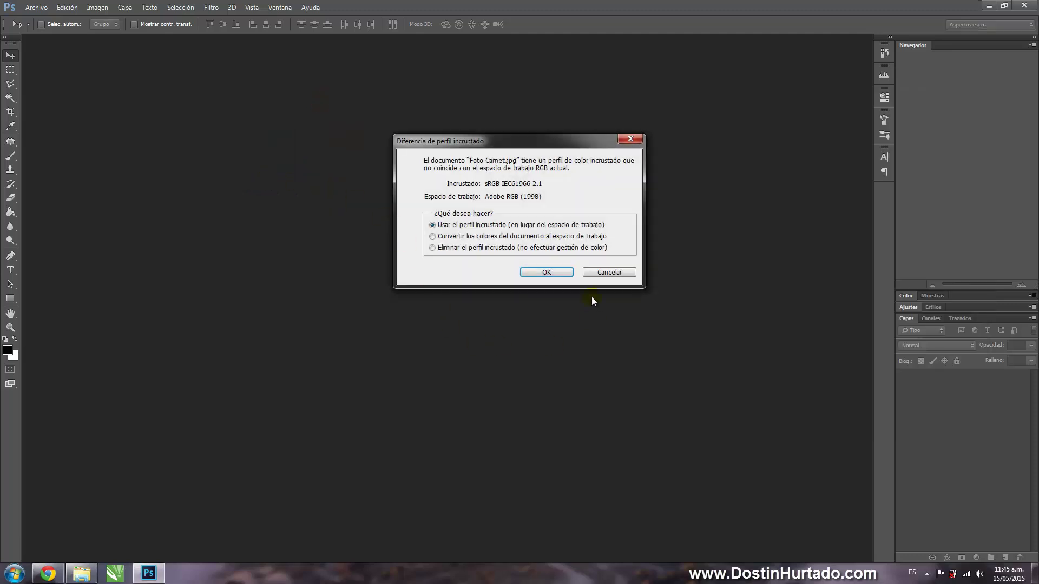
left_click(548, 272)
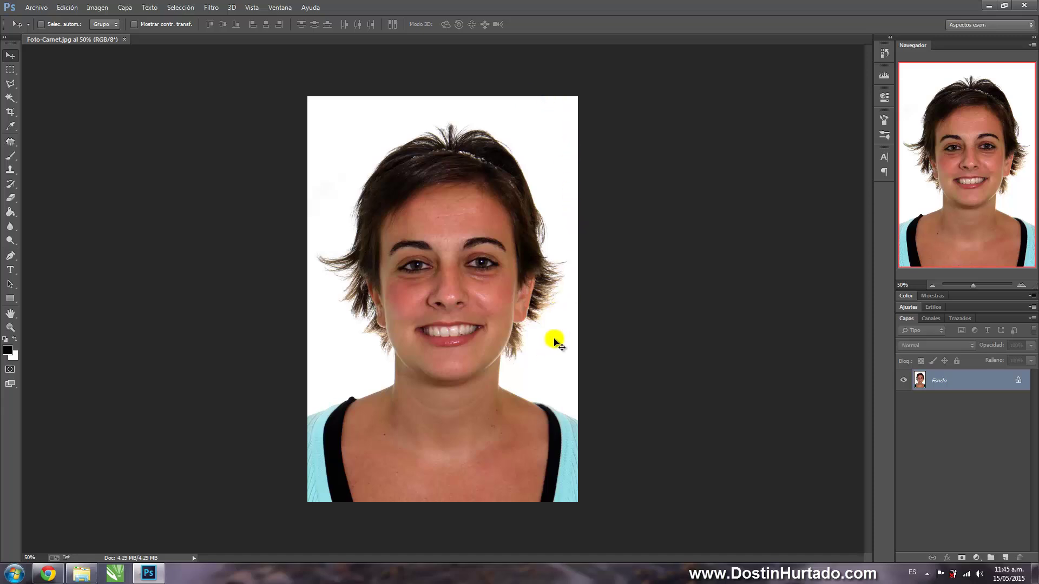
scroll(556, 295, "up", 2)
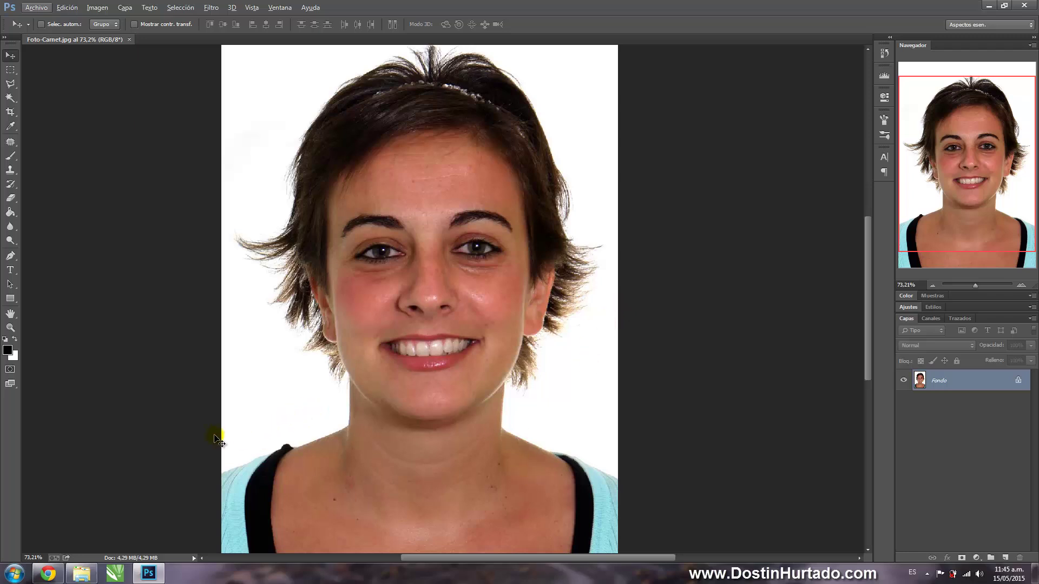
key("Left")
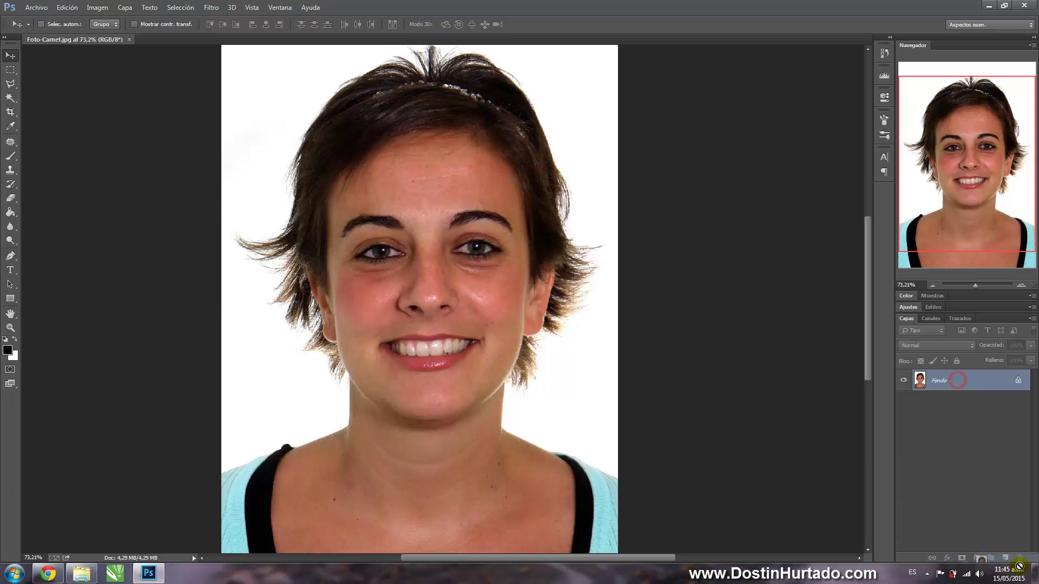
- Duplicate Fondo and add an empty Capa 1 layer beneath Fondo copia
left_click_drag(957, 383, 1005, 558)
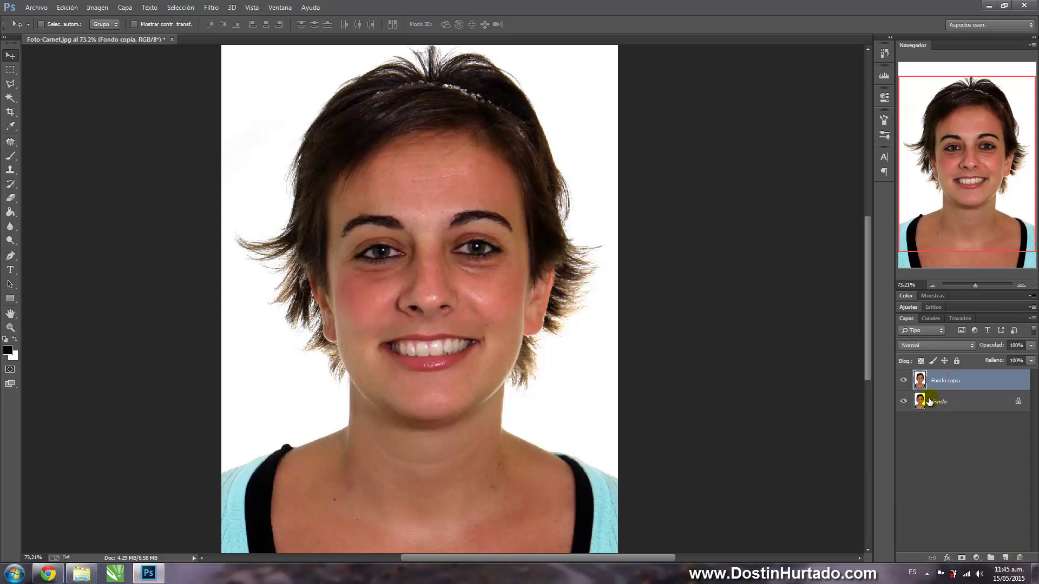
left_click(1004, 558)
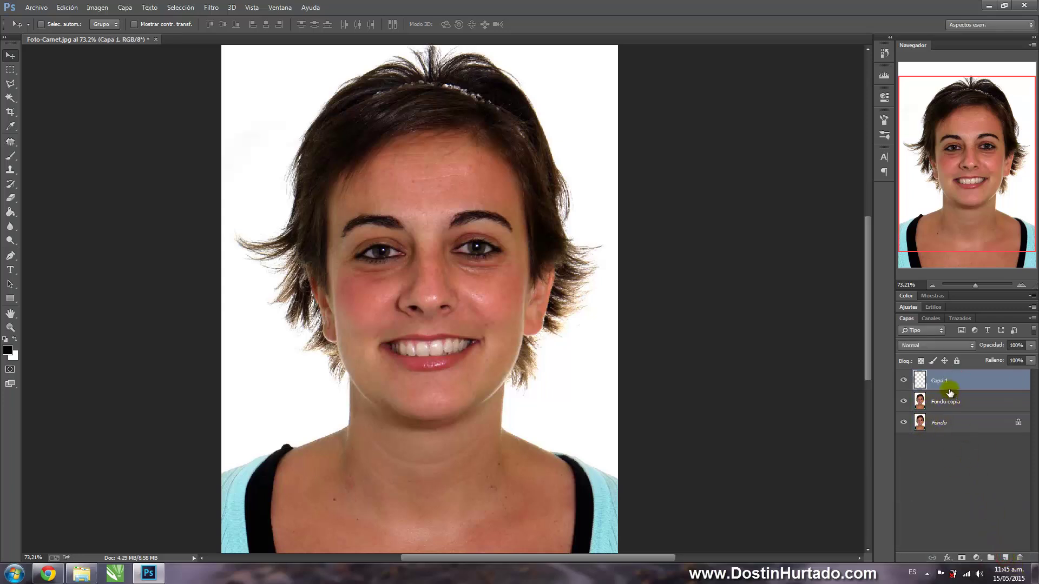
left_click_drag(949, 383, 952, 406)
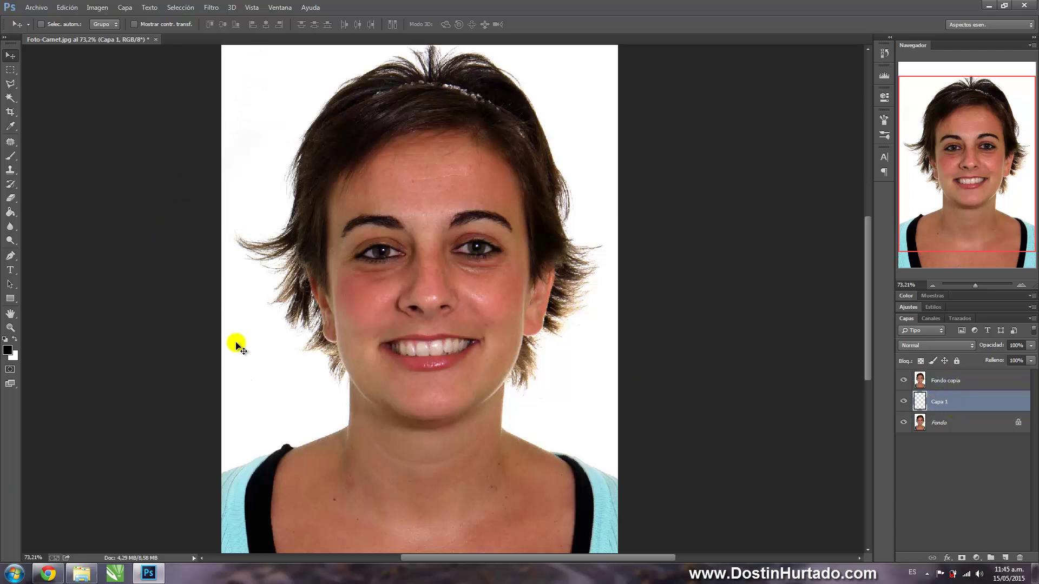
- Set the foreground colour to blue 002aff
left_click(7, 351)
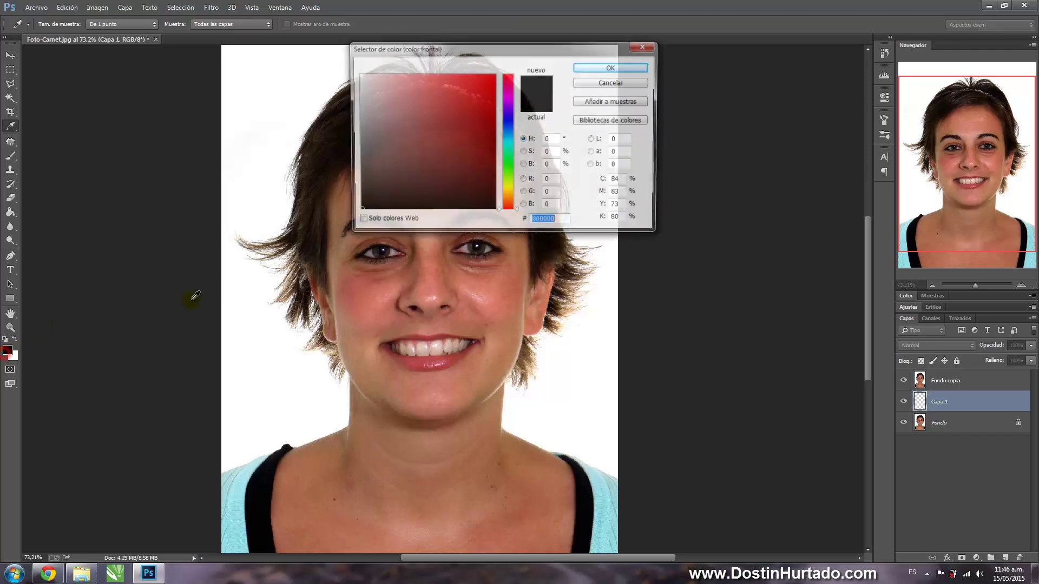
mouse_move(507, 145)
left_mouse_down()
mouse_move(511, 123)
mouse_move(483, 80)
mouse_move(494, 73)
left_mouse_up()
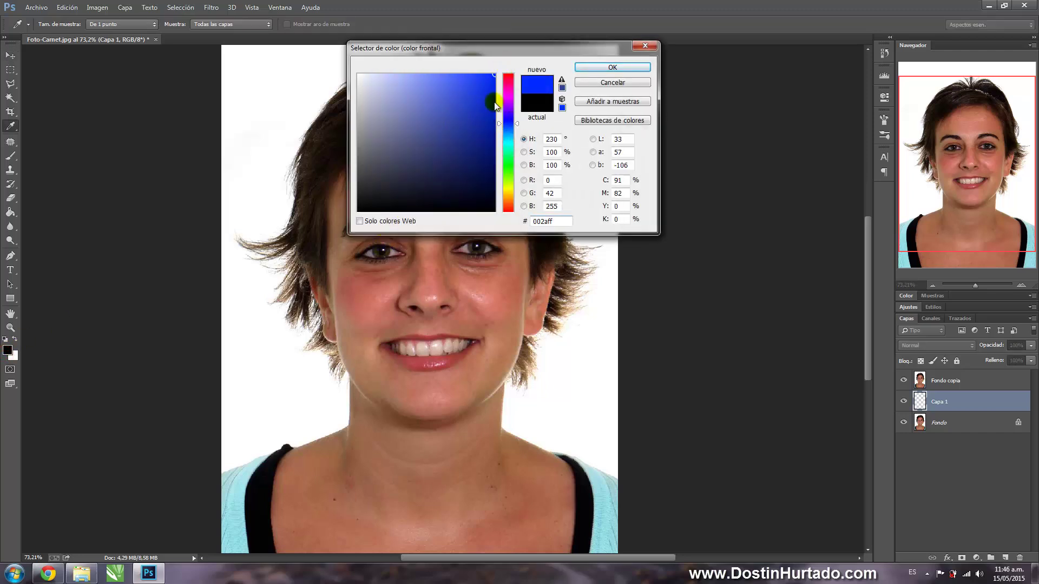
left_click(612, 67)
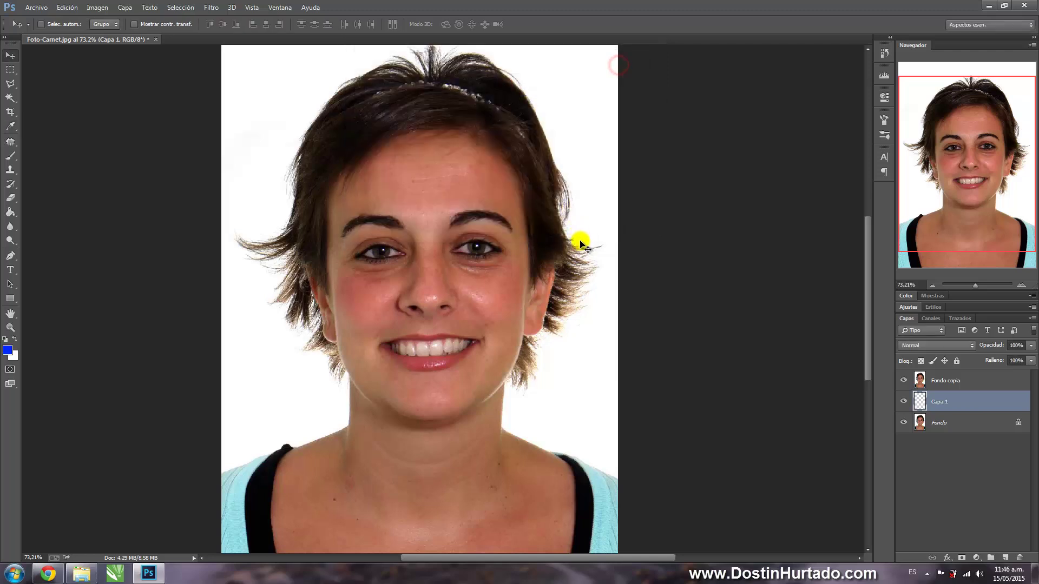
- Paint-bucket fill Capa 1 with the blue, check it, and reselect Fondo copia
left_click(9, 211)
left_click(250, 140)
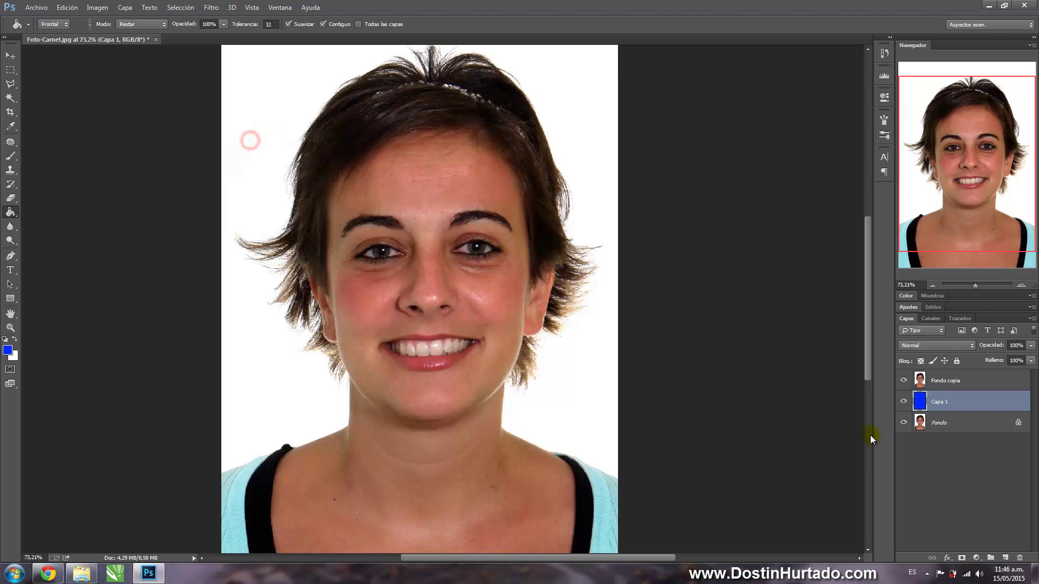
left_click(904, 381)
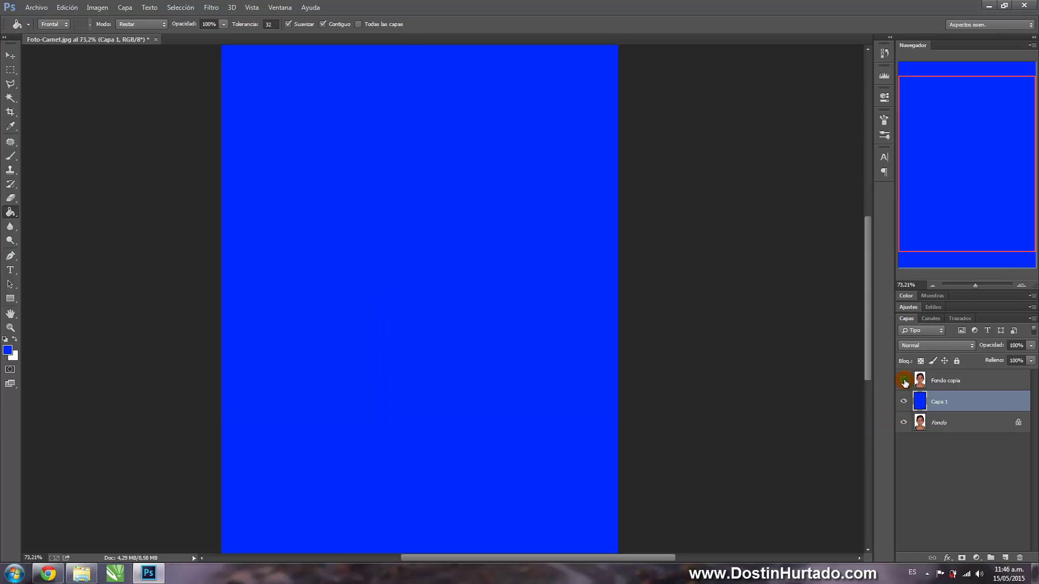
left_click(903, 381)
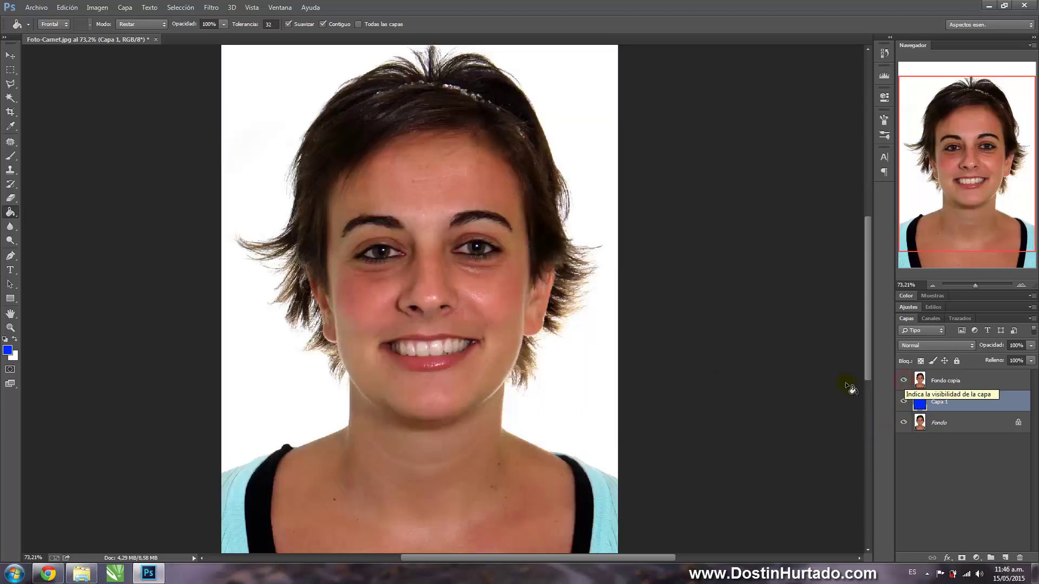
left_click(963, 385)
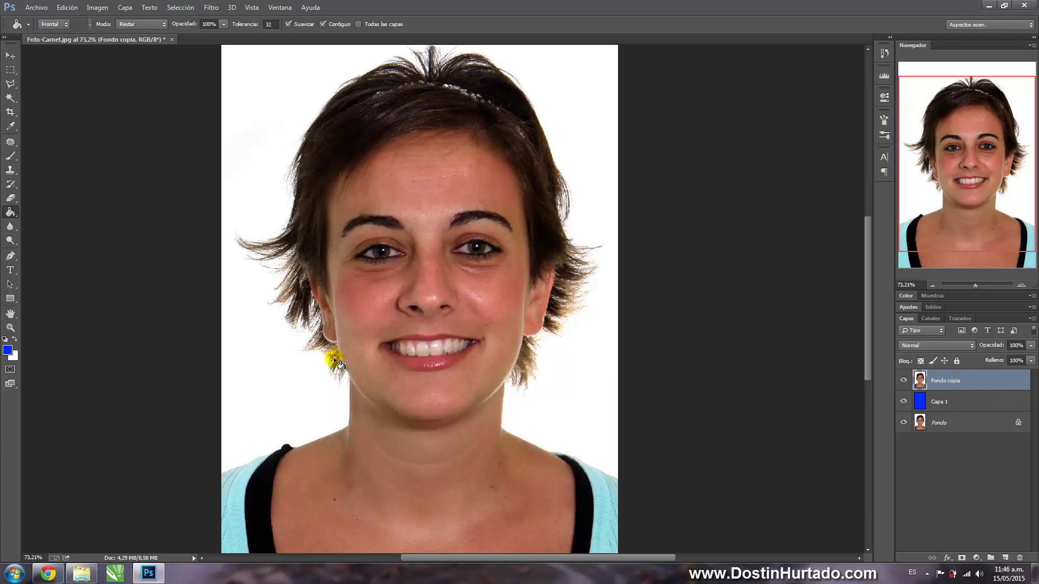
- Select the white background around the portrait with the Magic Wand, briefly trying the Polygonal Lasso
left_click(11, 98)
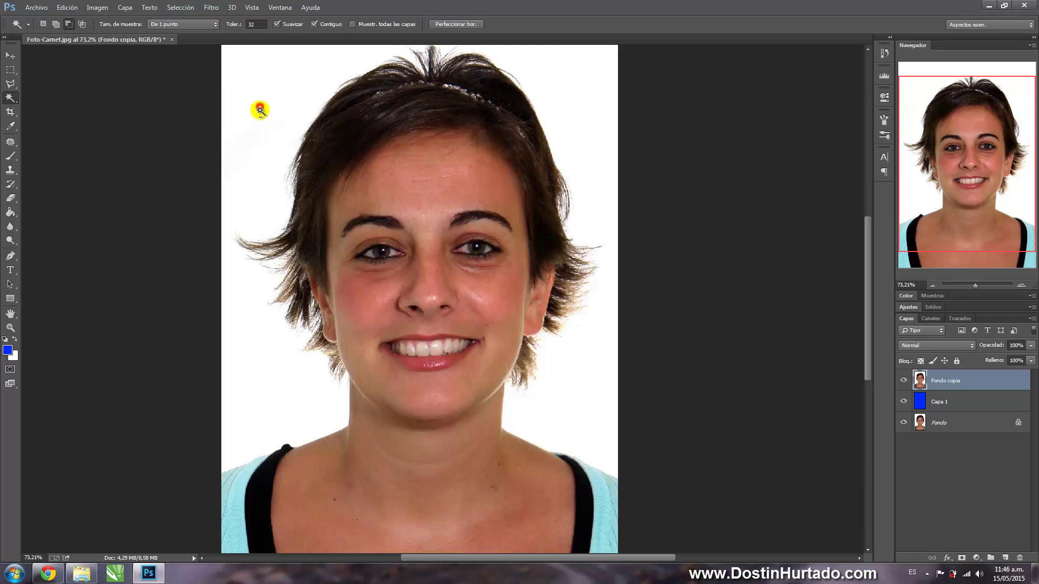
left_click(260, 107)
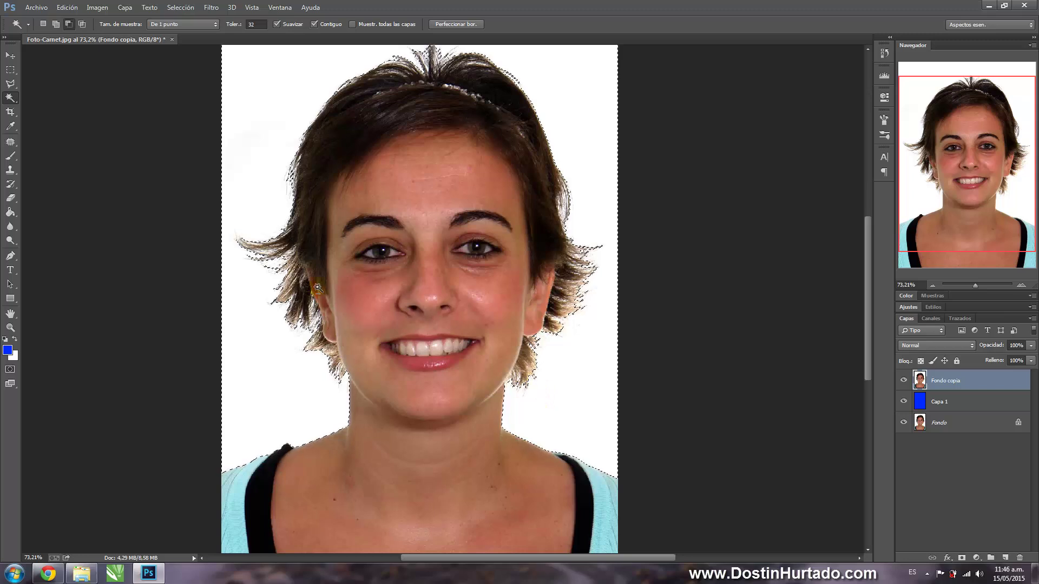
left_click_drag(10, 84, 93, 102)
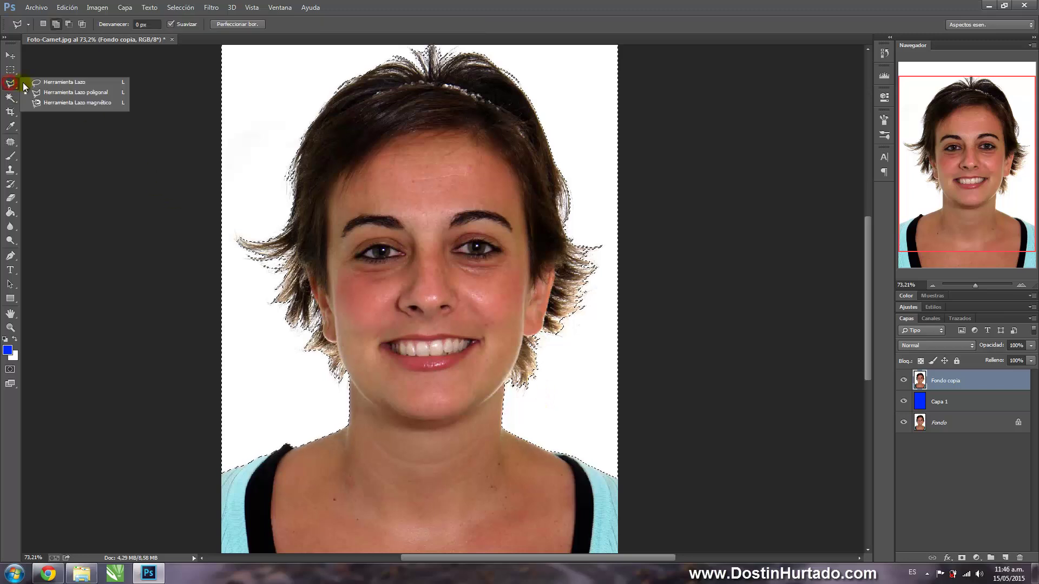
left_click(107, 97)
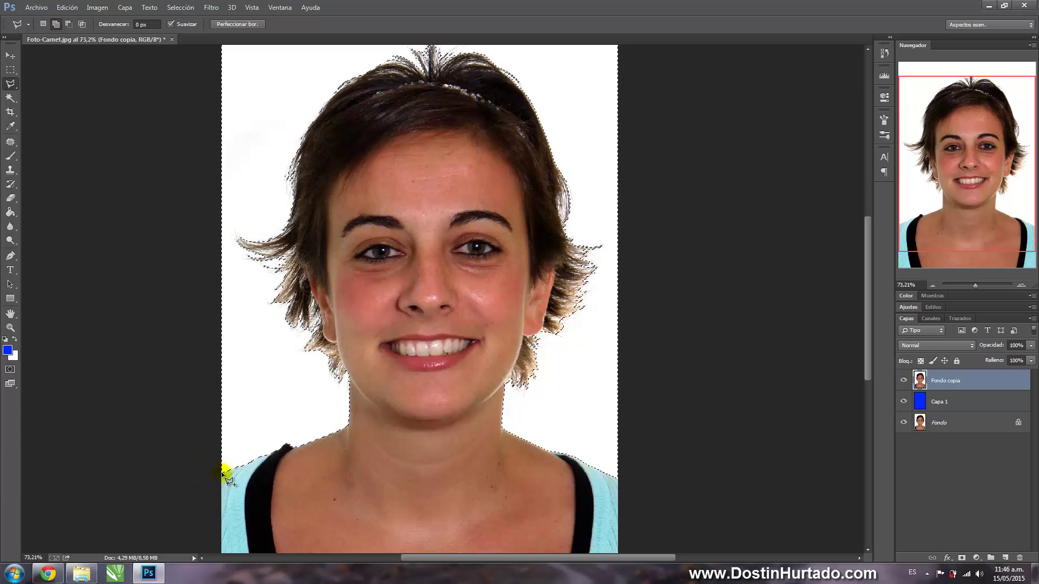
left_click(272, 454)
left_click(355, 395)
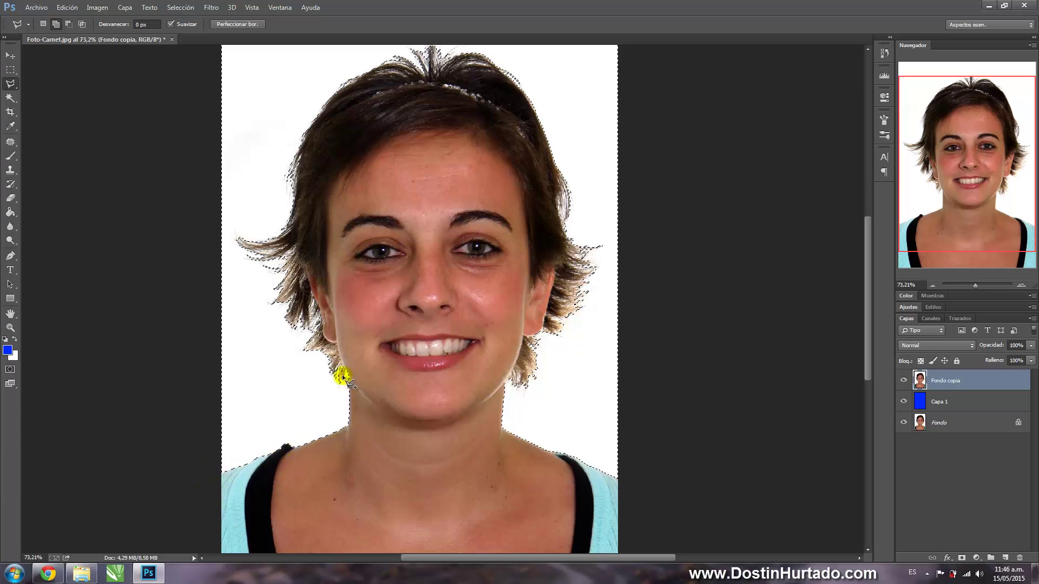
left_click(275, 299)
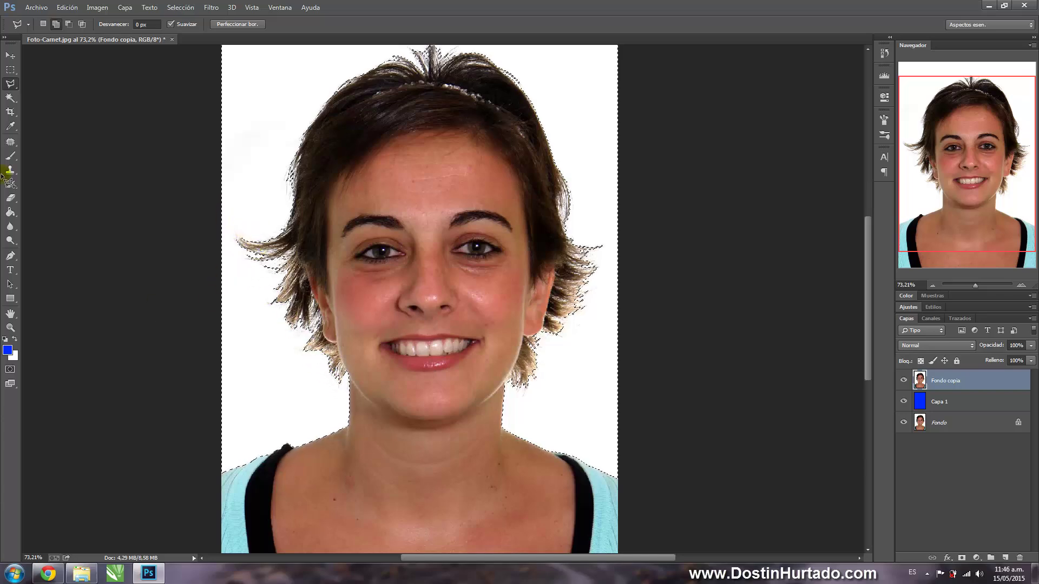
right_click(10, 97)
left_click(51, 103)
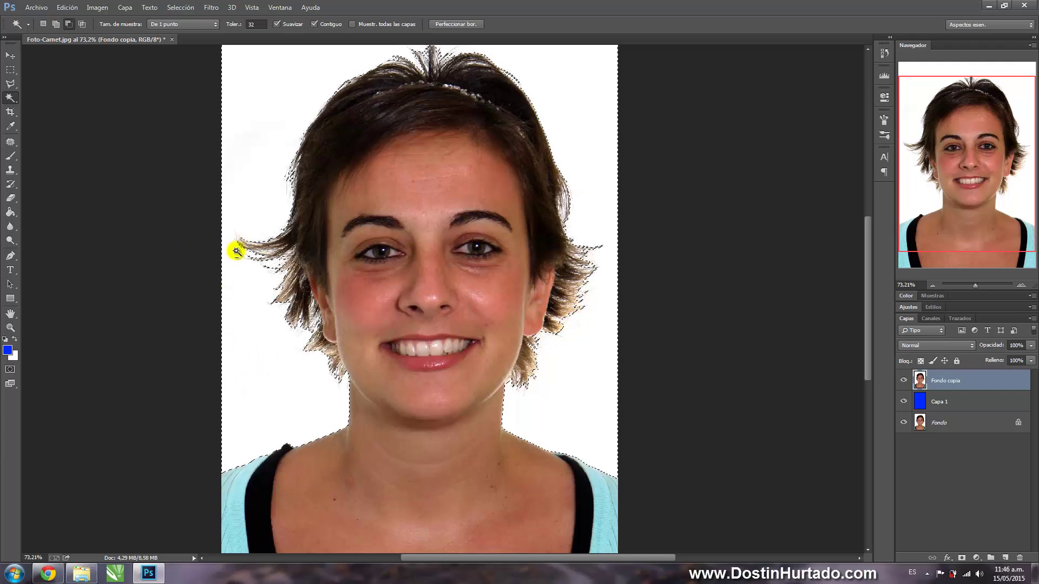
- Delete the white background to reveal the blue, deselect, and zoom to check the result
key("Delete")
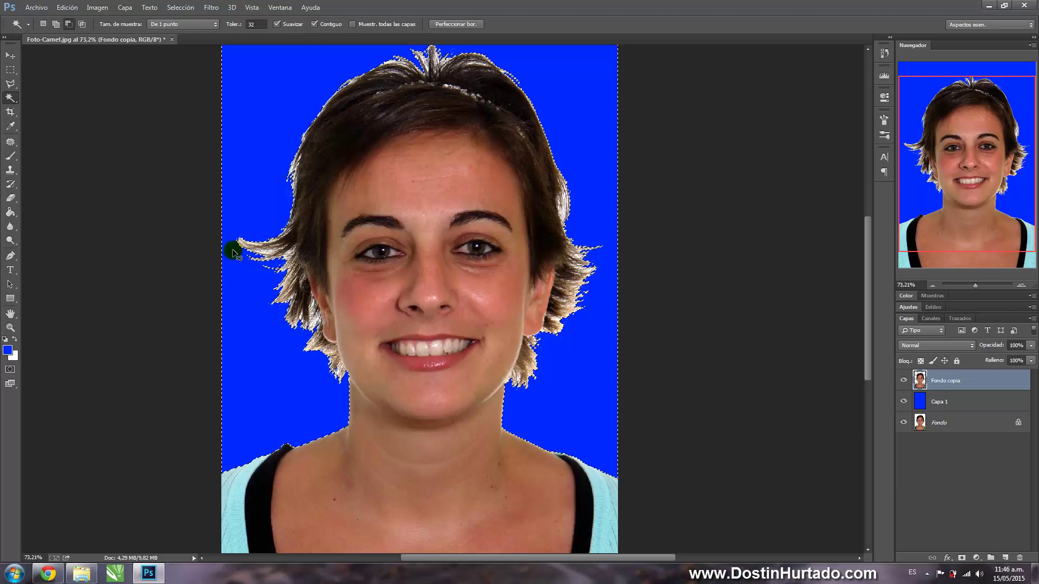
key("ctrl+d")
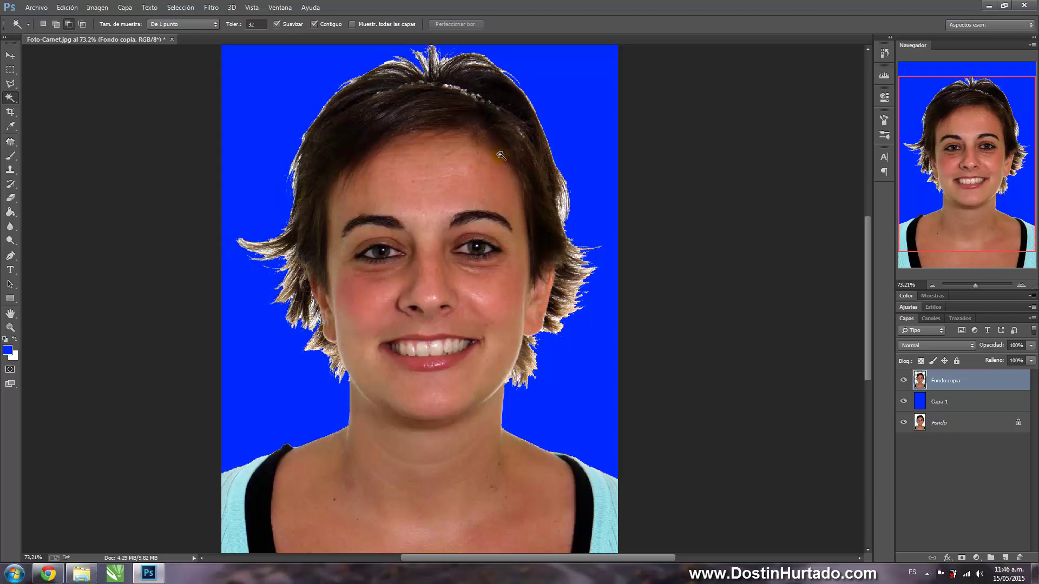
scroll(532, 296, "down", 4)
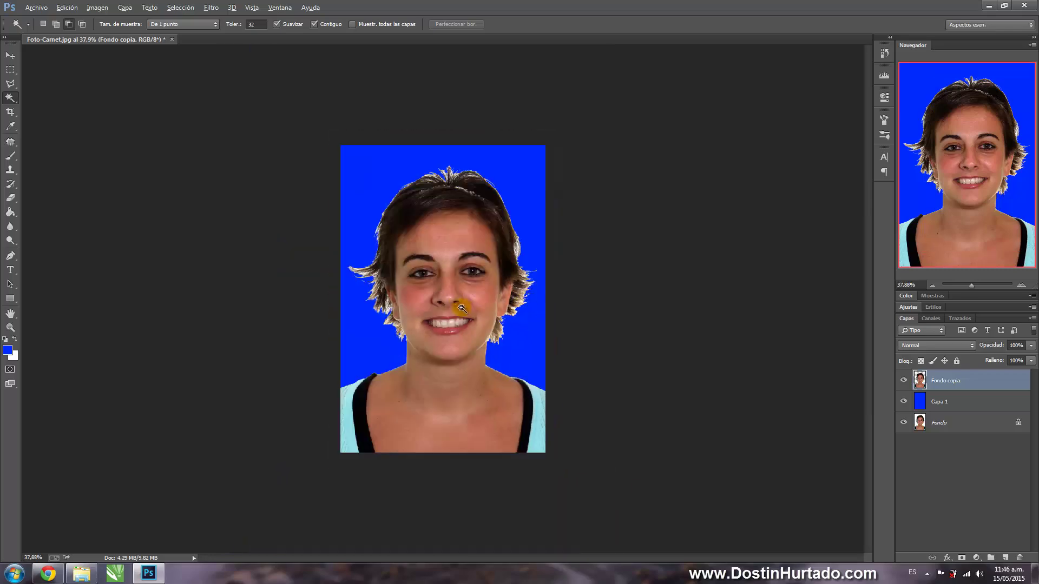
scroll(461, 308, "up", 2)
scroll(359, 357, "up", 3)
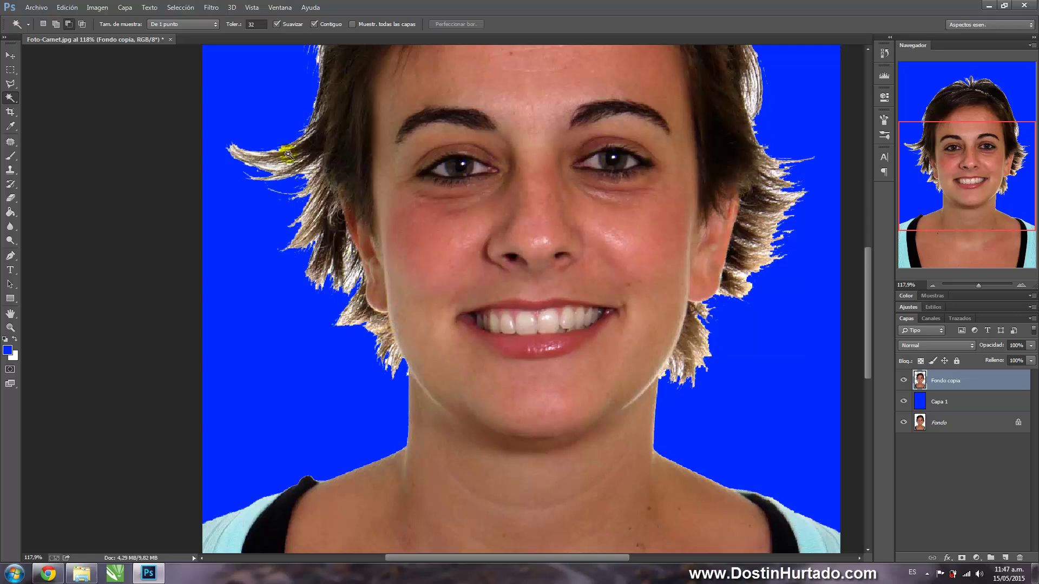
scroll(726, 306, "down", 4)
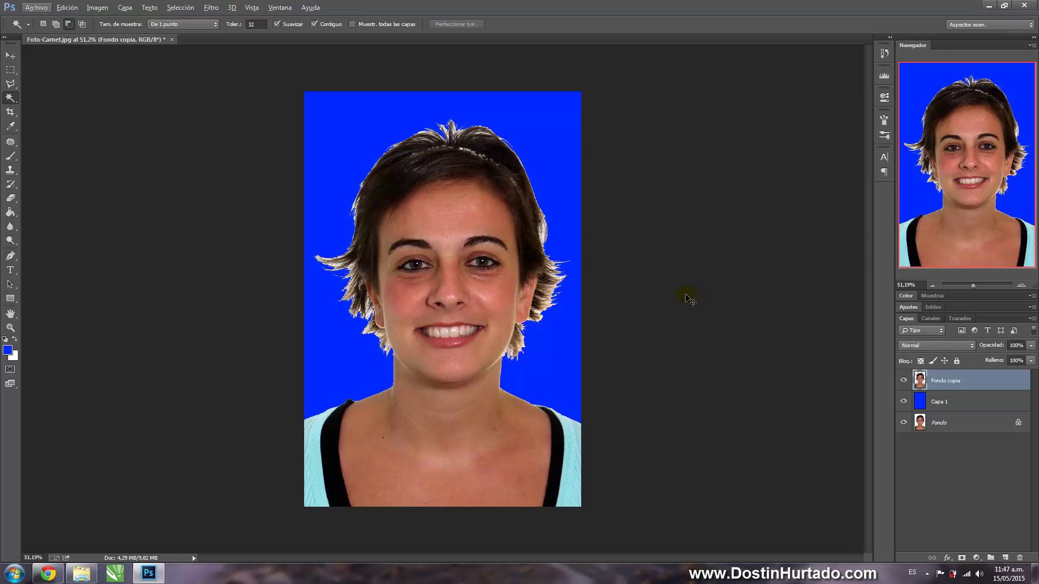
- Restore and reselect the white background, adjust near the right shoulder, and open Perfeccionar borde
key("ctrl+shift+d")
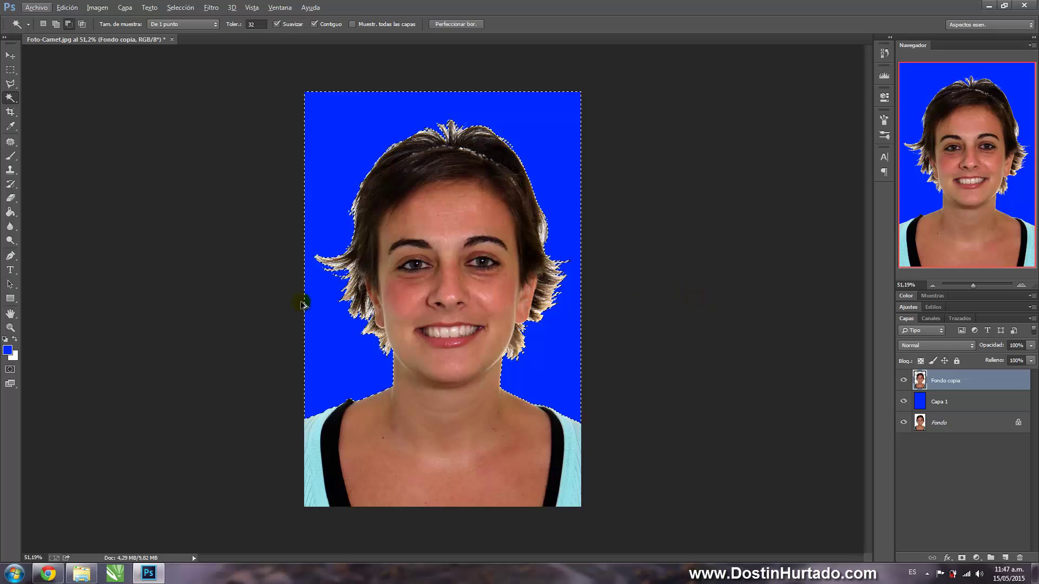
key("ctrl+z")
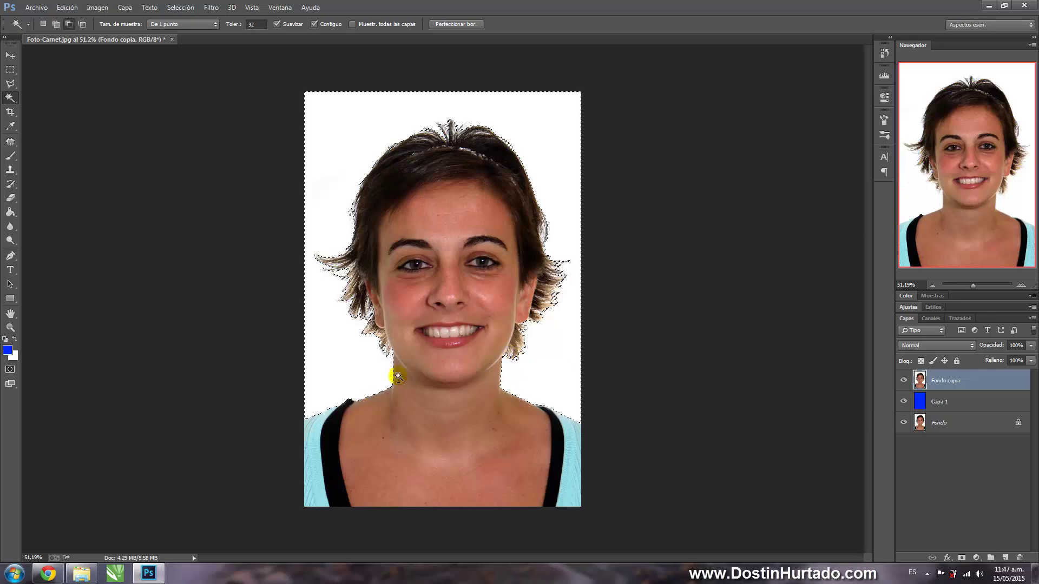
left_click(570, 423)
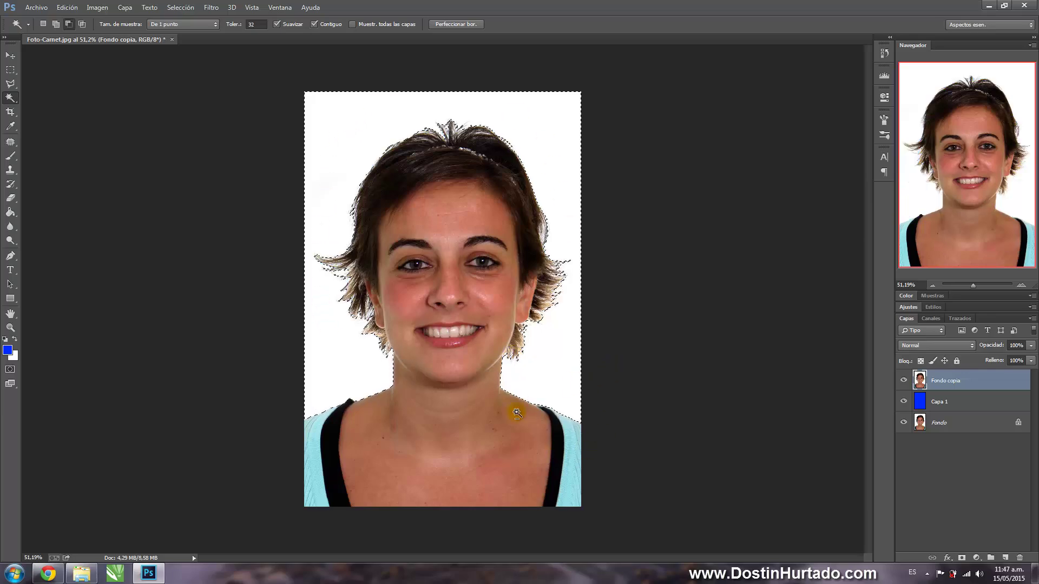
scroll(347, 346, "up", 3)
scroll(348, 331, "up", 4)
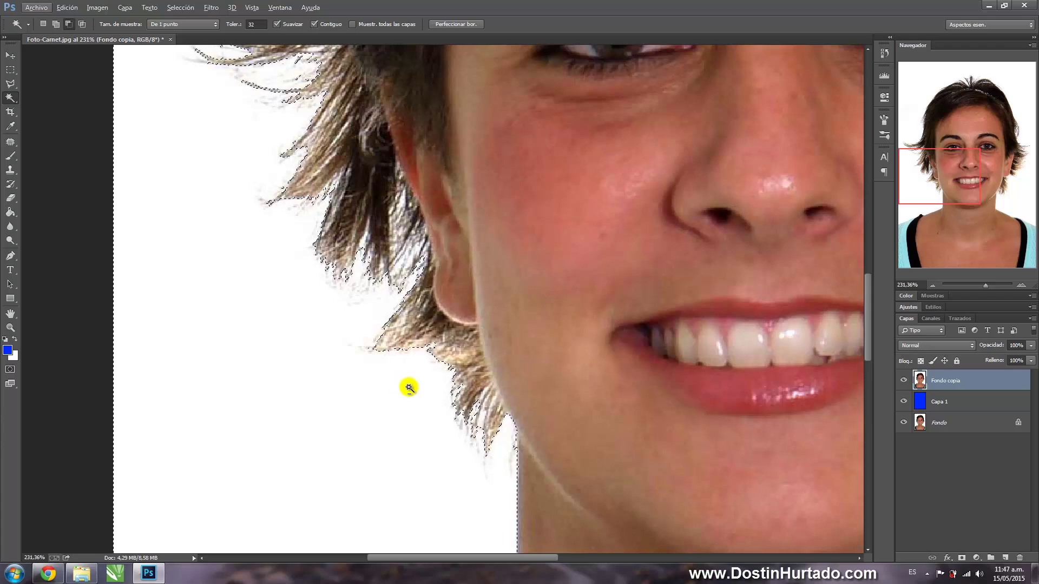
scroll(409, 385, "down", 2)
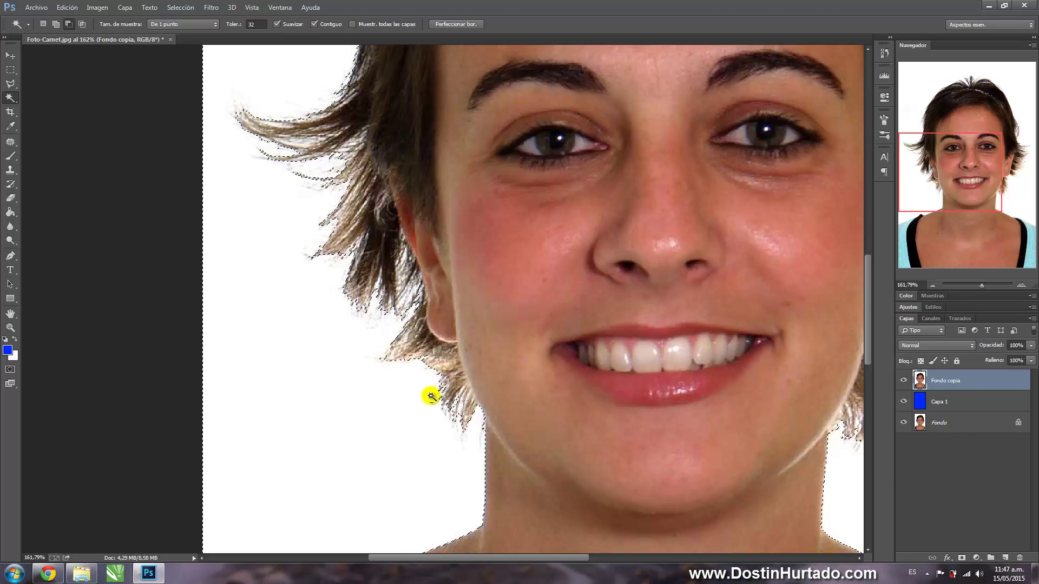
scroll(420, 358, "up", 2)
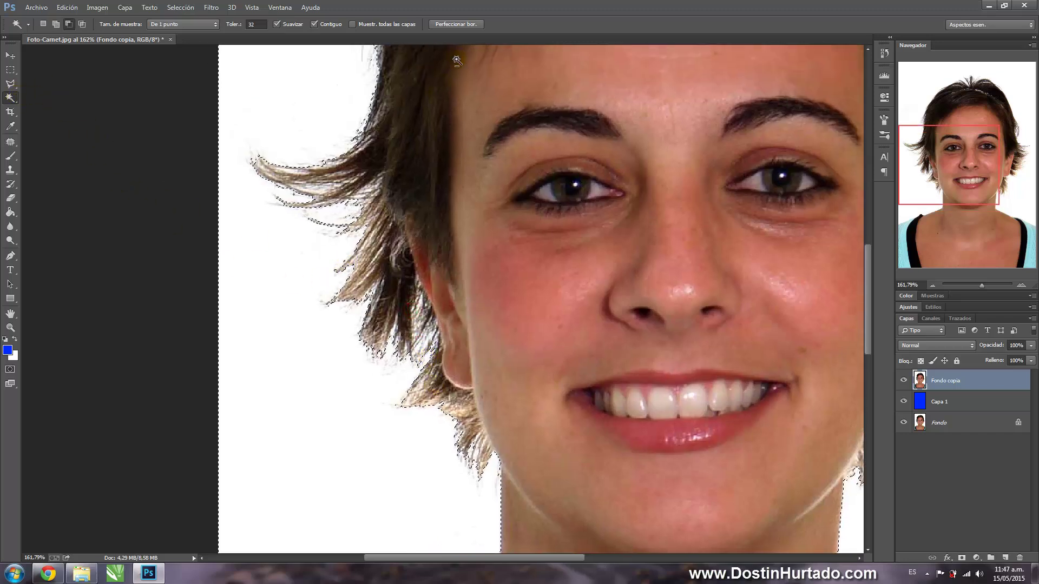
left_click(456, 24)
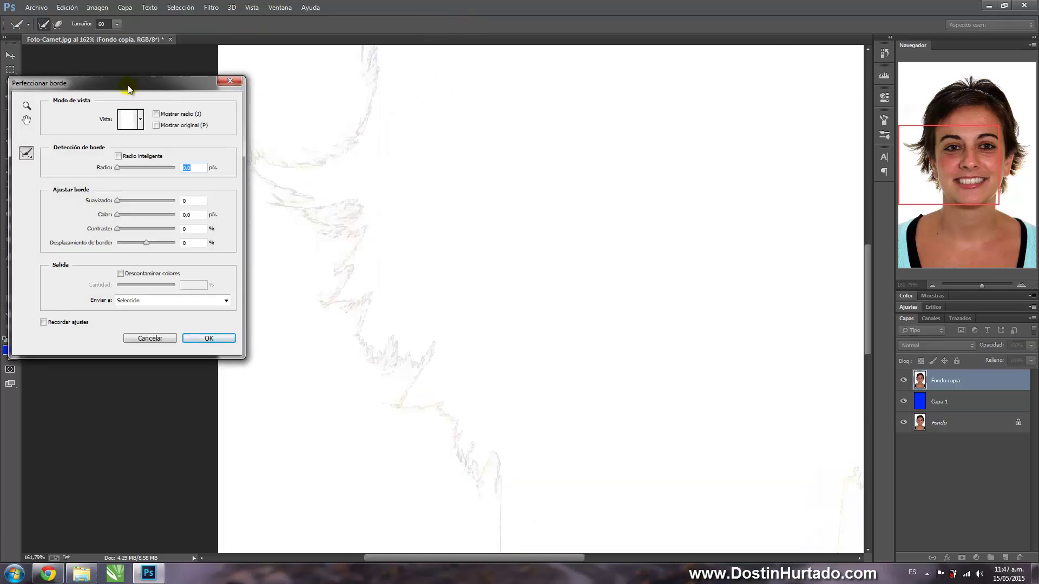
- Move the Refine Edge window aside and set the refining brush size to 60
left_click_drag(129, 88, 727, 72)
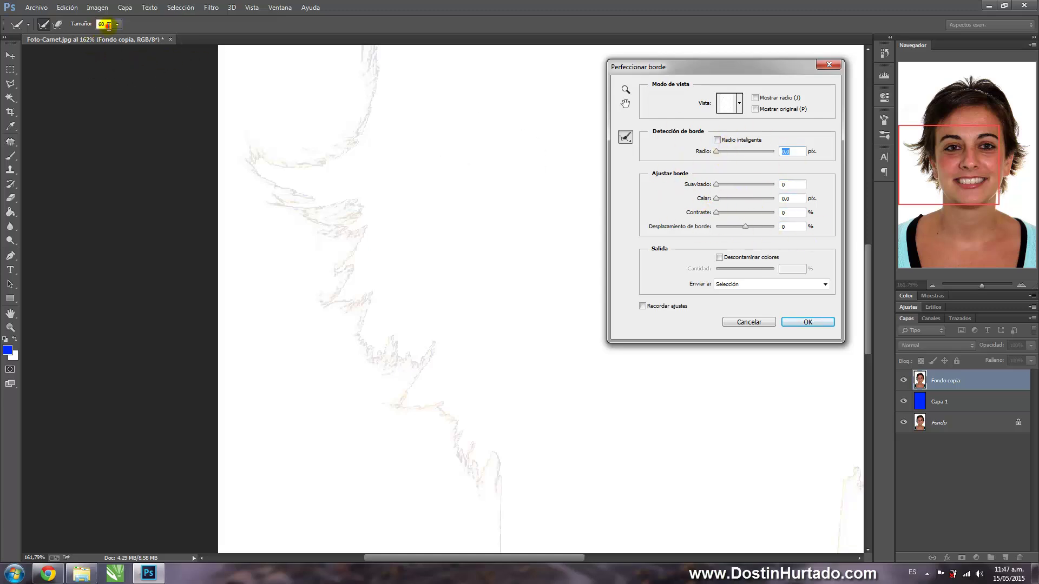
type("55")
key("Return")
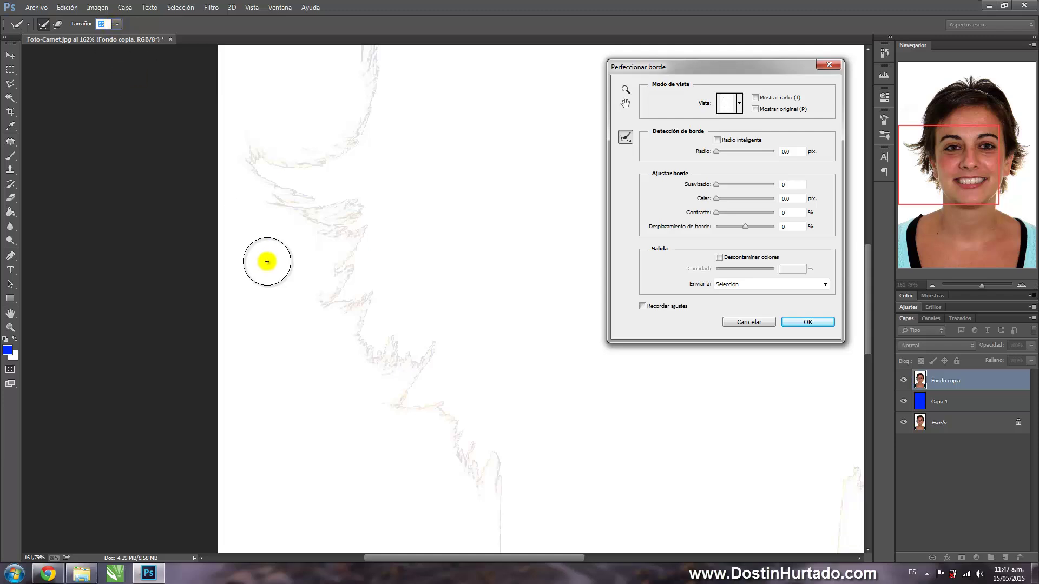
type("34")
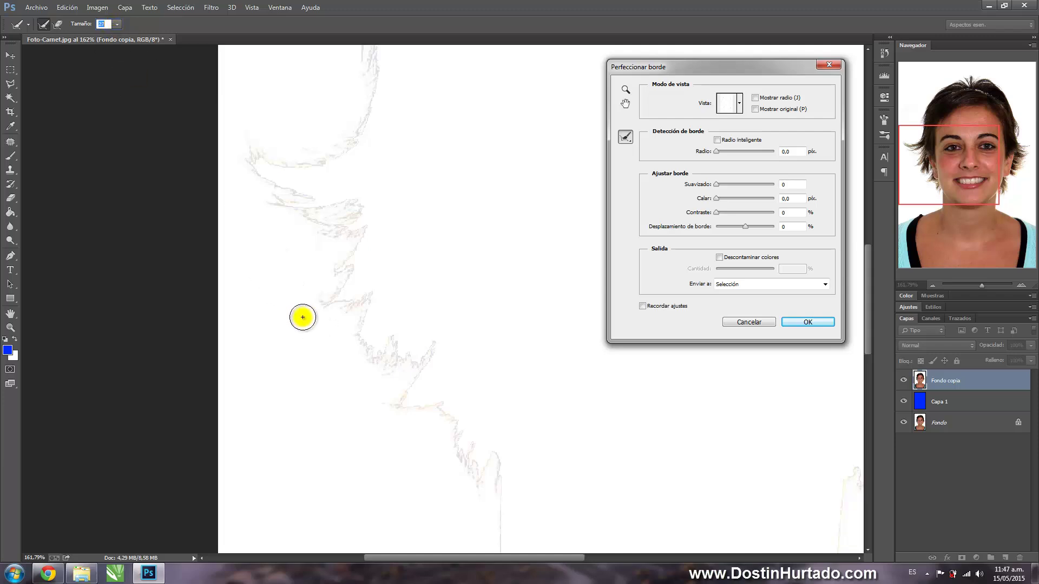
left_click_drag(303, 318, 303, 334)
key("bracketright")
key("bracketright")
key("bracketright")
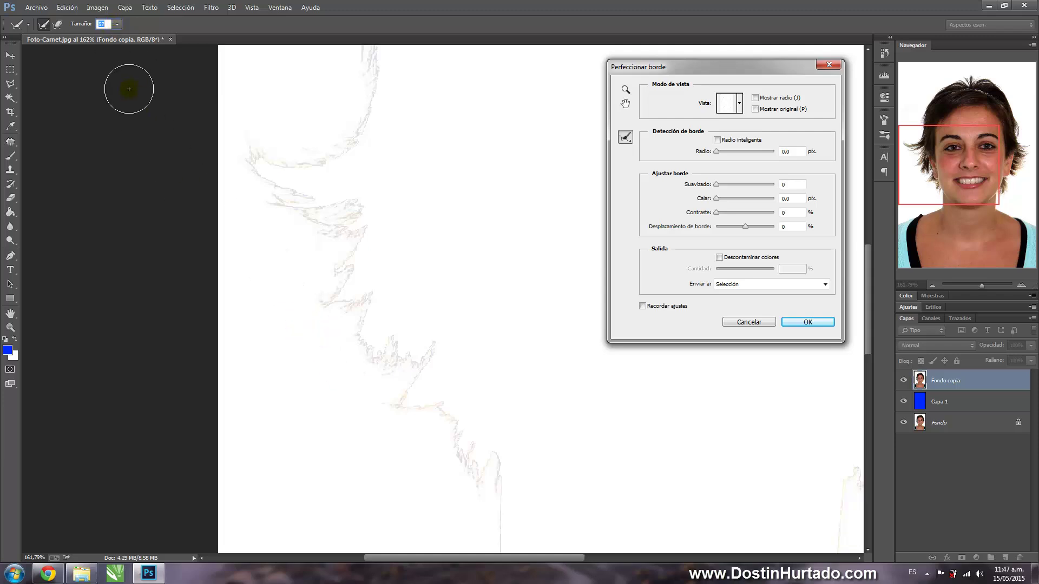
left_click(116, 24)
left_click_drag(136, 38, 143, 37)
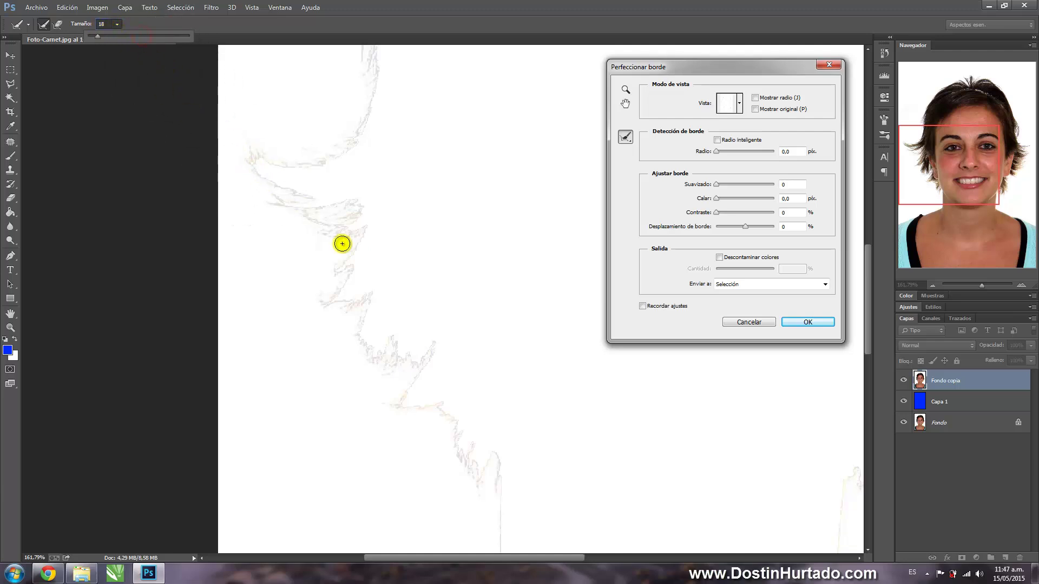
left_click_drag(105, 43, 111, 39)
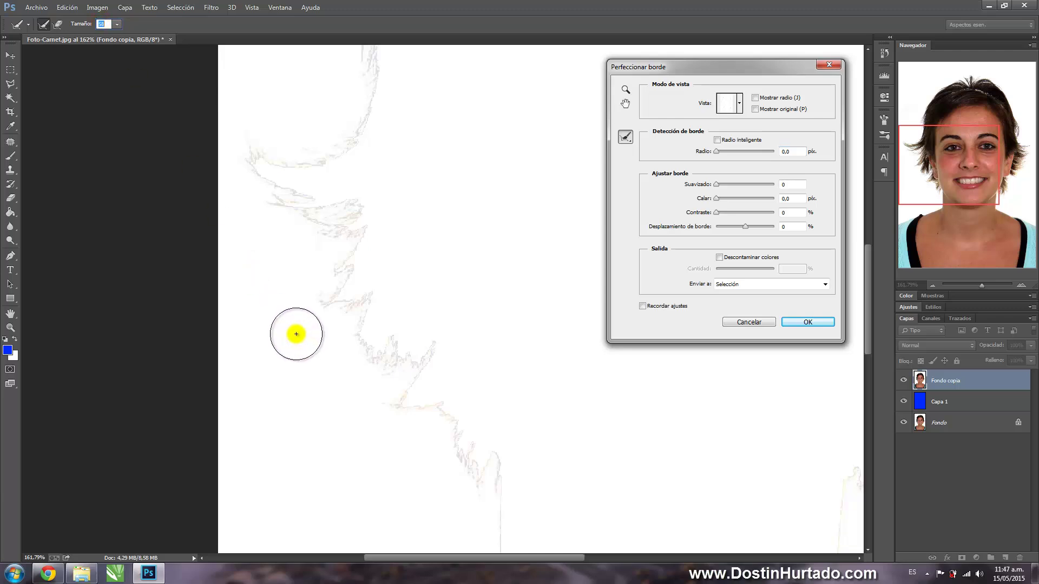
key("bracketright")
key("bracketright")
key("bracketright")
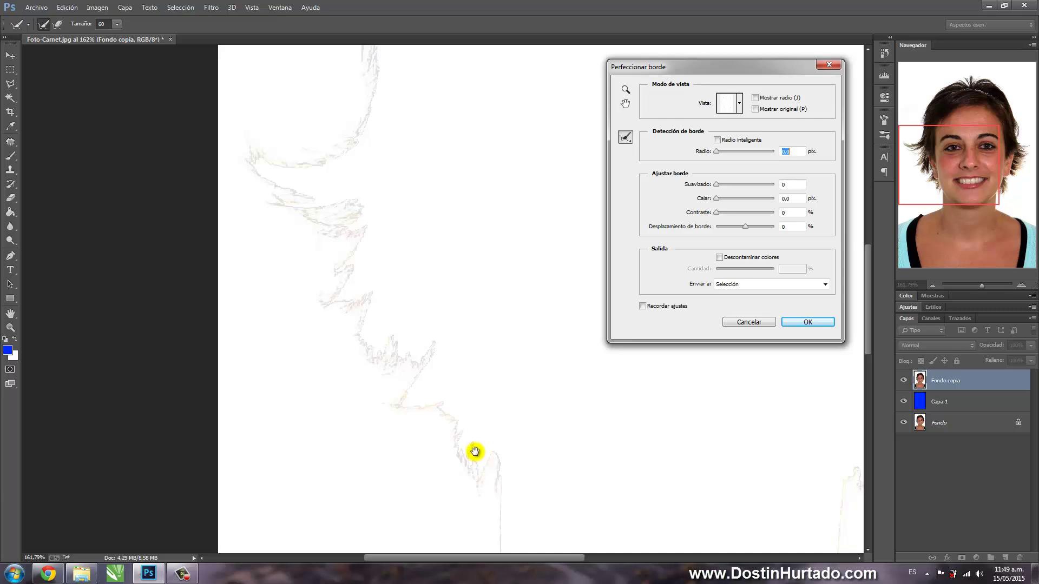
- Paint refine strokes along the dark hair strand, top tuft and right hairline
mouse_move(475, 451)
left_mouse_down()
mouse_move(455, 363)
mouse_move(482, 392)
mouse_move(440, 318)
mouse_move(405, 306)
mouse_move(413, 226)
mouse_move(398, 278)
mouse_move(384, 265)
mouse_move(413, 244)
mouse_move(470, 354)
mouse_move(441, 281)
mouse_move(412, 323)
mouse_move(389, 297)
mouse_move(451, 256)
mouse_move(462, 273)
mouse_move(438, 222)
mouse_move(348, 241)
mouse_move(383, 223)
mouse_move(421, 121)
mouse_move(394, 294)
mouse_move(413, 366)
mouse_move(425, 209)
mouse_move(450, 142)
mouse_move(399, 301)
mouse_move(452, 146)
mouse_move(479, 109)
left_mouse_up()
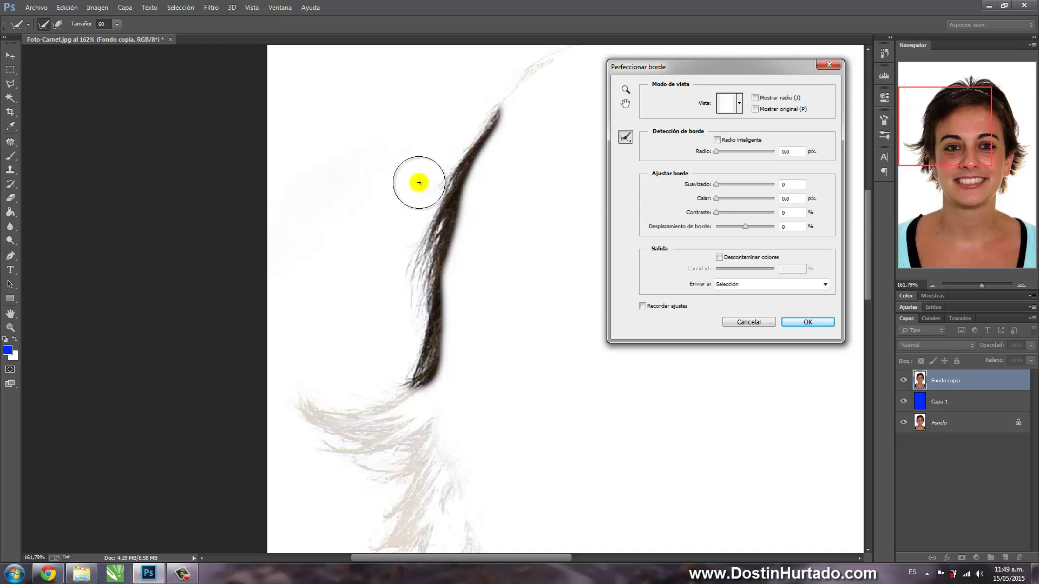
mouse_move(415, 178)
left_mouse_down()
mouse_move(501, 139)
mouse_move(298, 286)
mouse_move(506, 162)
mouse_move(509, 204)
left_mouse_up()
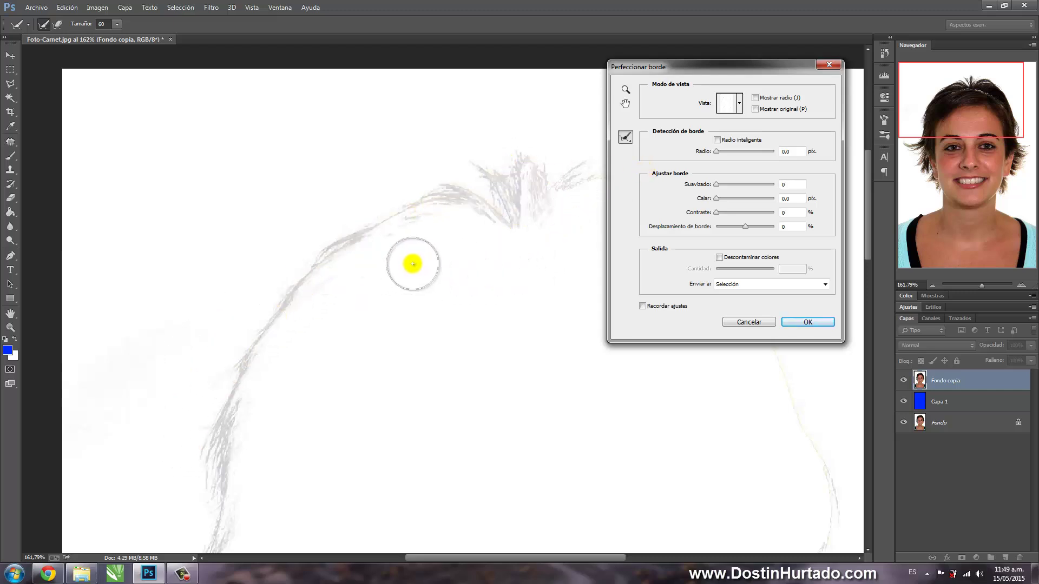
left_click_drag(471, 278, 243, 285)
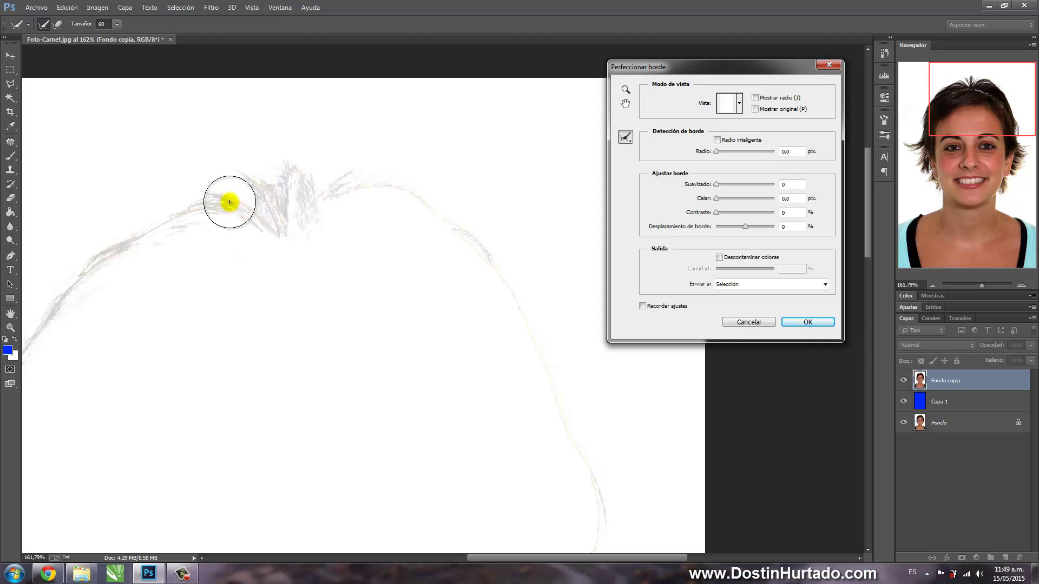
mouse_move(228, 202)
left_mouse_down()
mouse_move(312, 183)
mouse_move(185, 204)
mouse_move(308, 168)
mouse_move(325, 200)
mouse_move(455, 211)
mouse_move(359, 206)
mouse_move(396, 225)
mouse_move(364, 220)
left_mouse_up()
mouse_move(451, 238)
left_mouse_down()
mouse_move(336, 128)
mouse_move(402, 232)
mouse_move(395, 201)
mouse_move(477, 348)
mouse_move(408, 173)
mouse_move(425, 190)
left_mouse_up()
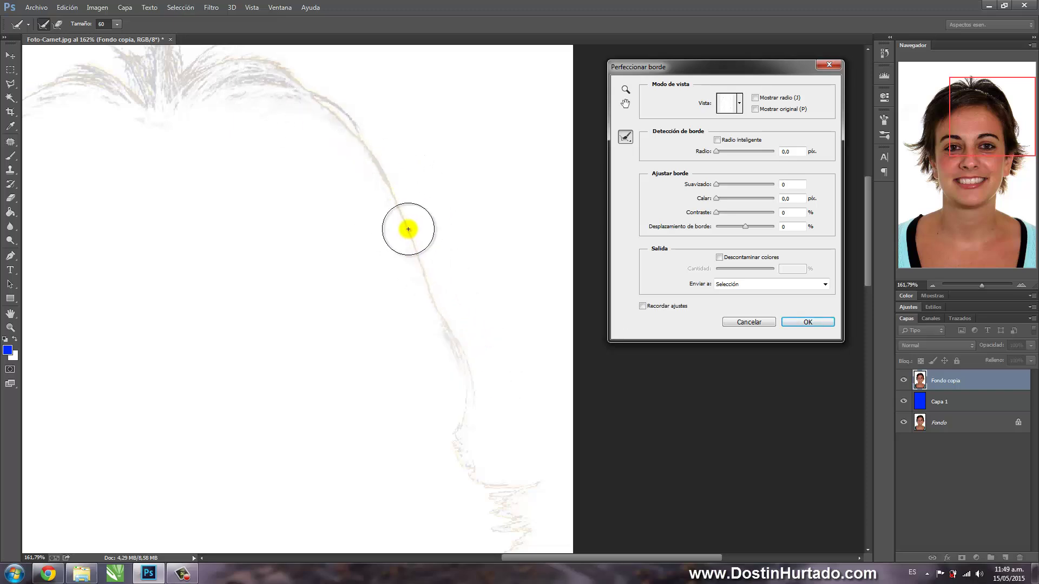
mouse_move(473, 351)
left_mouse_down()
mouse_move(404, 205)
mouse_move(378, 205)
left_mouse_up()
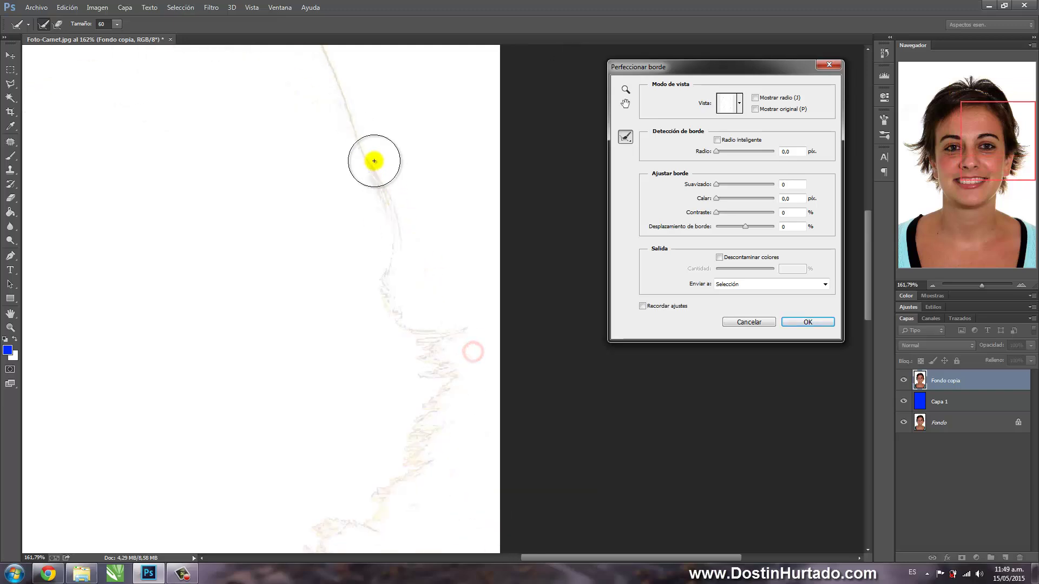
mouse_move(360, 157)
left_mouse_down()
mouse_move(424, 258)
mouse_move(399, 277)
mouse_move(417, 331)
mouse_move(371, 153)
mouse_move(397, 276)
mouse_move(449, 398)
mouse_move(389, 283)
mouse_move(429, 417)
mouse_move(398, 366)
mouse_move(392, 319)
mouse_move(385, 475)
mouse_move(445, 313)
mouse_move(457, 427)
mouse_move(442, 209)
mouse_move(429, 401)
mouse_move(411, 425)
mouse_move(452, 267)
mouse_move(394, 366)
mouse_move(454, 181)
mouse_move(388, 353)
mouse_move(445, 151)
mouse_move(413, 341)
mouse_move(412, 303)
mouse_move(327, 480)
mouse_move(360, 371)
mouse_move(343, 379)
mouse_move(440, 315)
left_mouse_up()
mouse_move(448, 208)
left_mouse_down()
mouse_move(452, 195)
mouse_move(366, 405)
mouse_move(434, 292)
mouse_move(399, 343)
mouse_move(416, 408)
mouse_move(515, 446)
mouse_move(426, 348)
left_mouse_up()
scroll(427, 348, "down", 3)
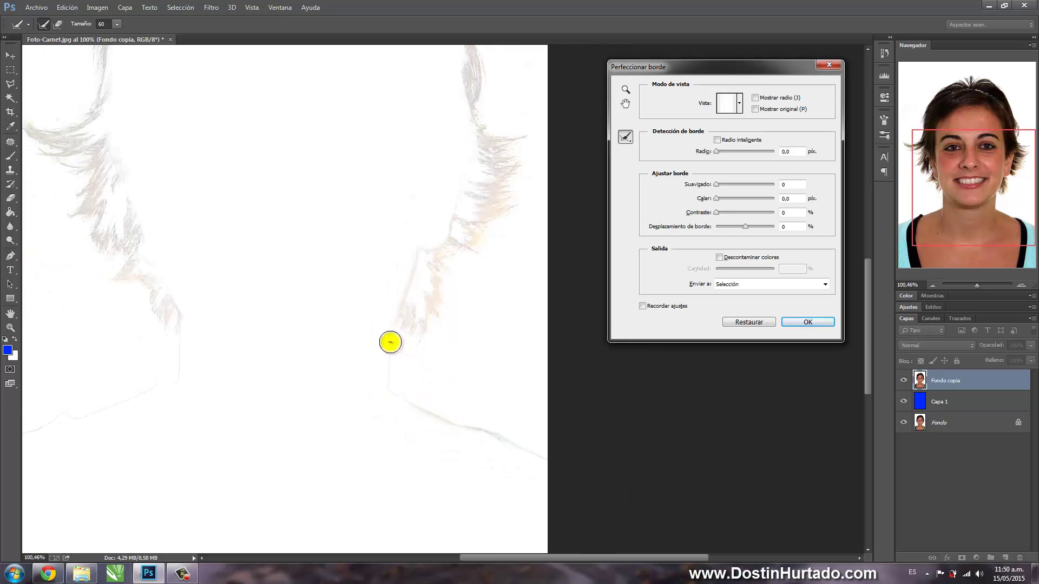
scroll(390, 344, "down", 3)
- Apply the refined edge and delete the white background, inspecting the hair up close
left_click(805, 323)
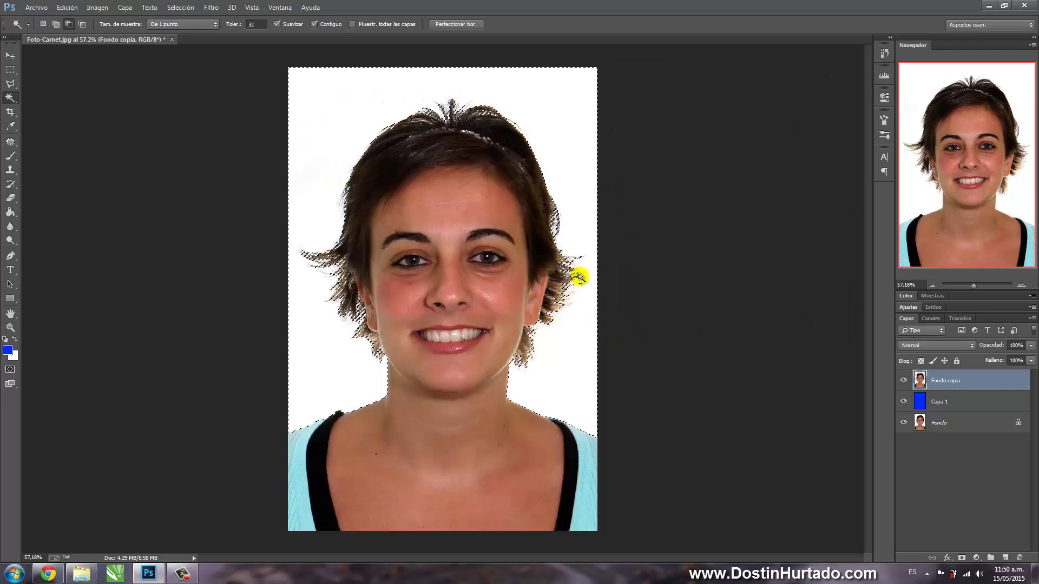
key("Delete")
scroll(362, 324, "up", 3)
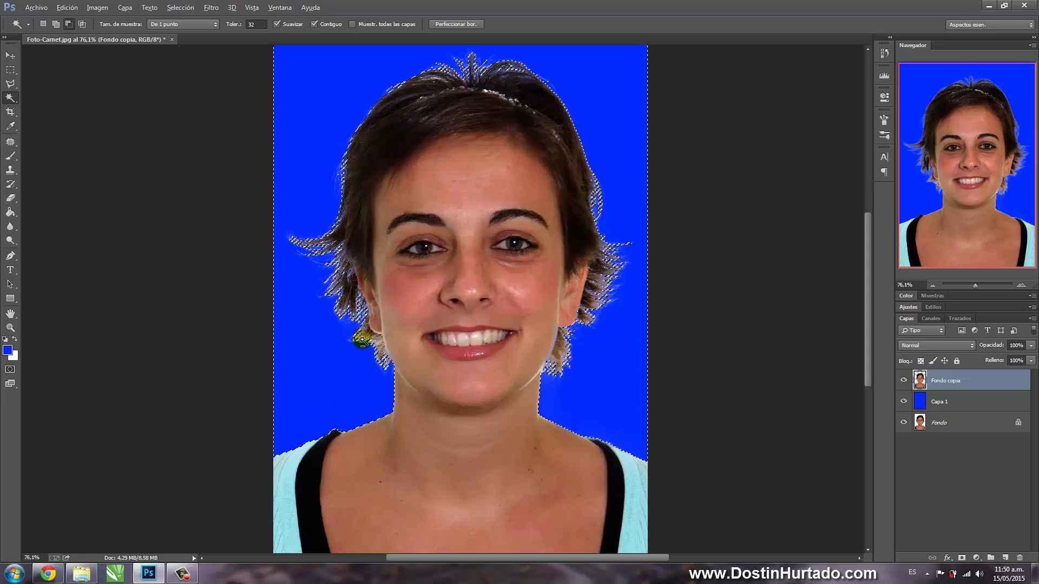
scroll(378, 373, "up", 3)
left_click_drag(375, 305, 399, 400)
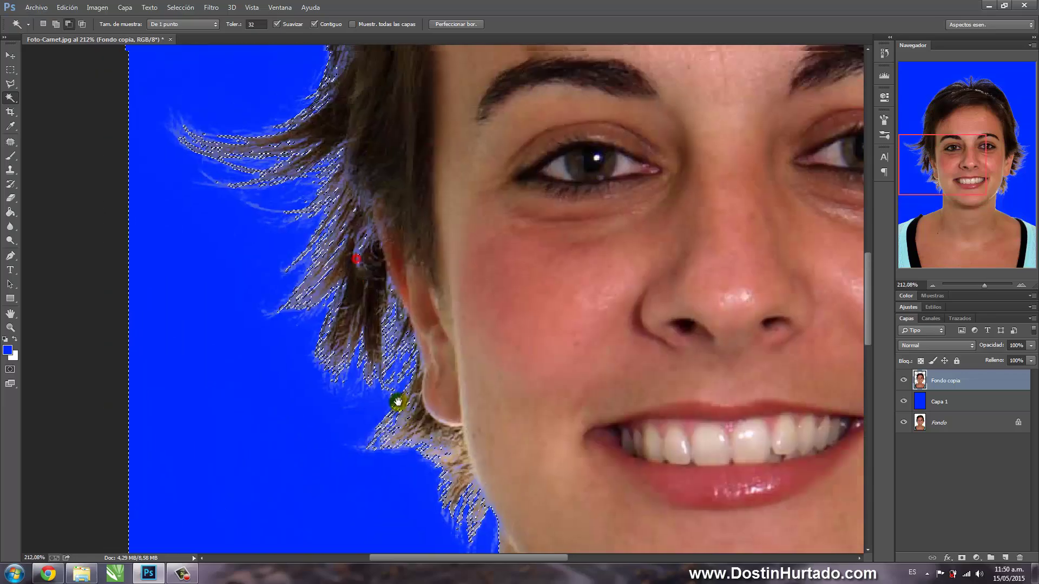
left_click_drag(375, 233, 348, 370)
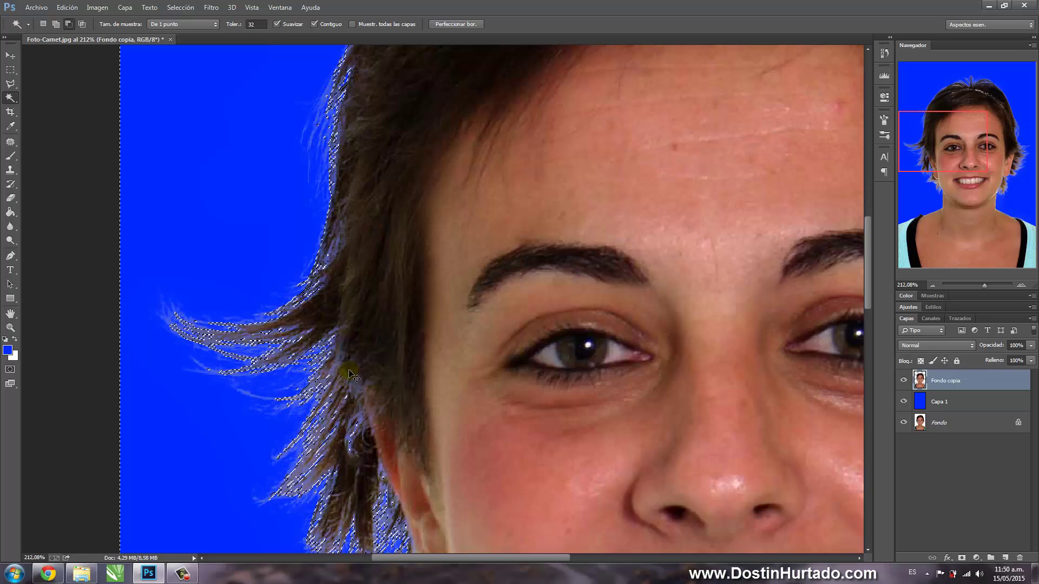
- Deselect and zoom out to view the whole portrait on blue
key("ctrl+d")
scroll(338, 347, "down", 1)
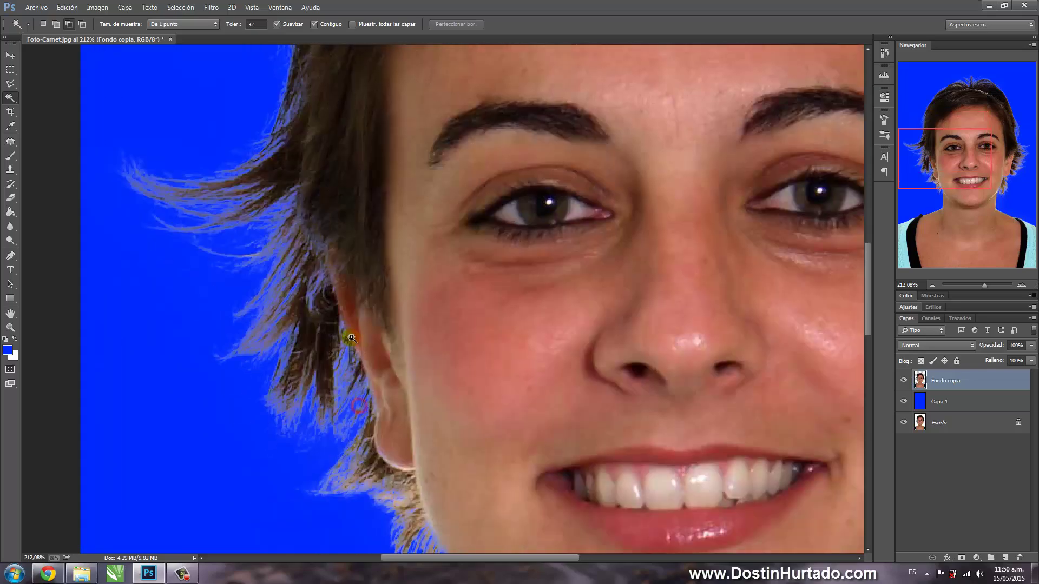
scroll(324, 341, "down", 2)
scroll(300, 334, "down", 1)
left_click_drag(438, 225, 350, 316)
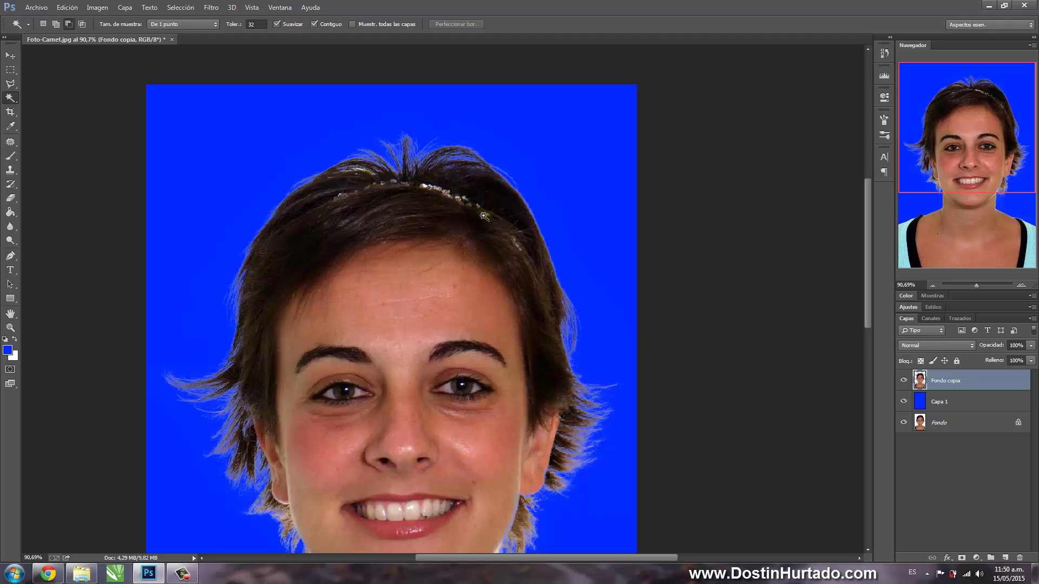
left_click_drag(649, 432, 540, 314)
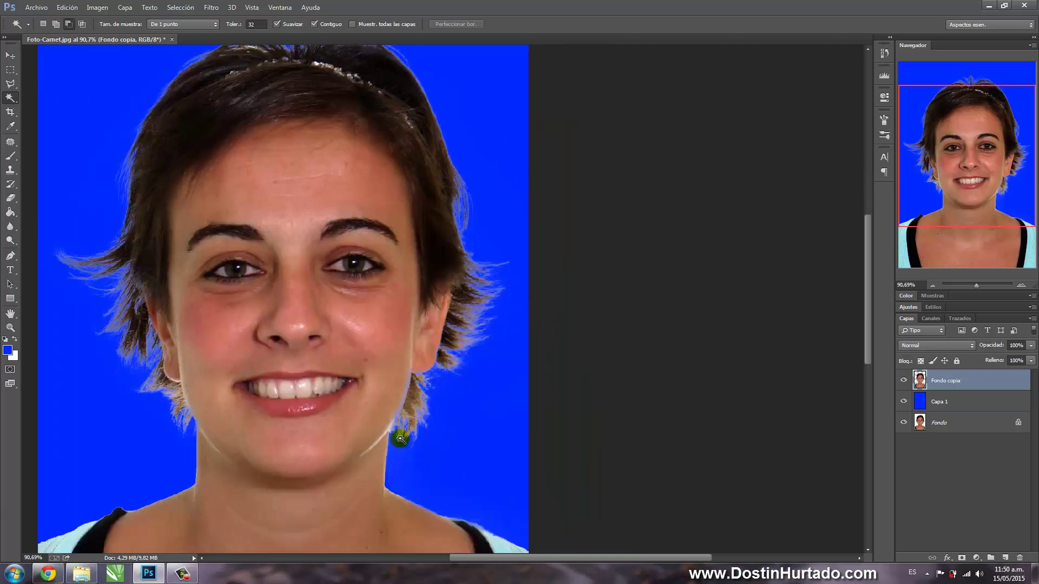
scroll(374, 422, "down", 1)
scroll(391, 407, "down", 4)
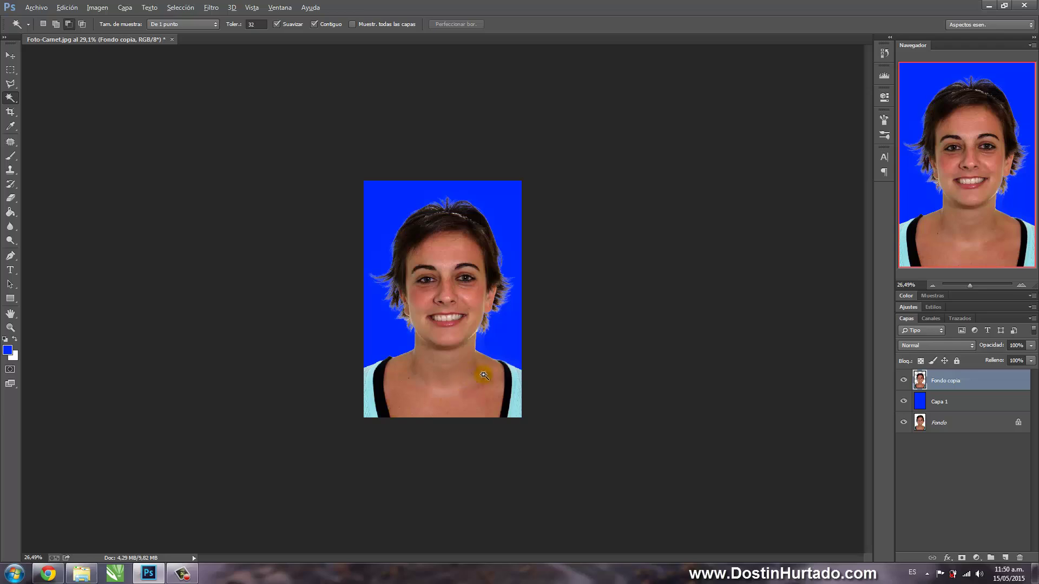
scroll(544, 364, "down", 1)
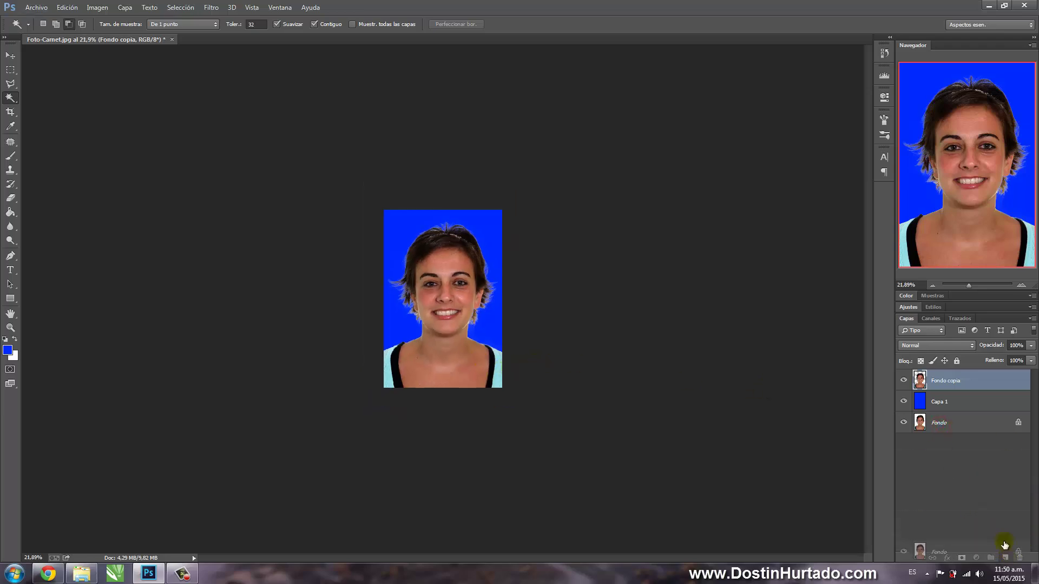
- Duplicate Fondo to the top as Fondo copia 2 and remove its white background
mouse_move(940, 431)
left_mouse_down()
mouse_move(1004, 558)
mouse_move(944, 374)
left_mouse_up()
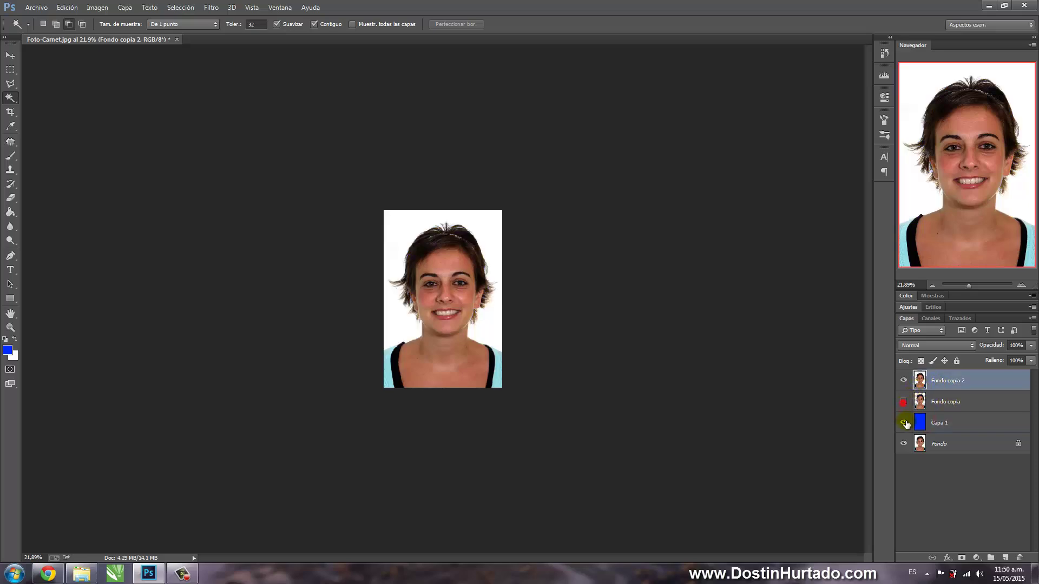
left_click(407, 224)
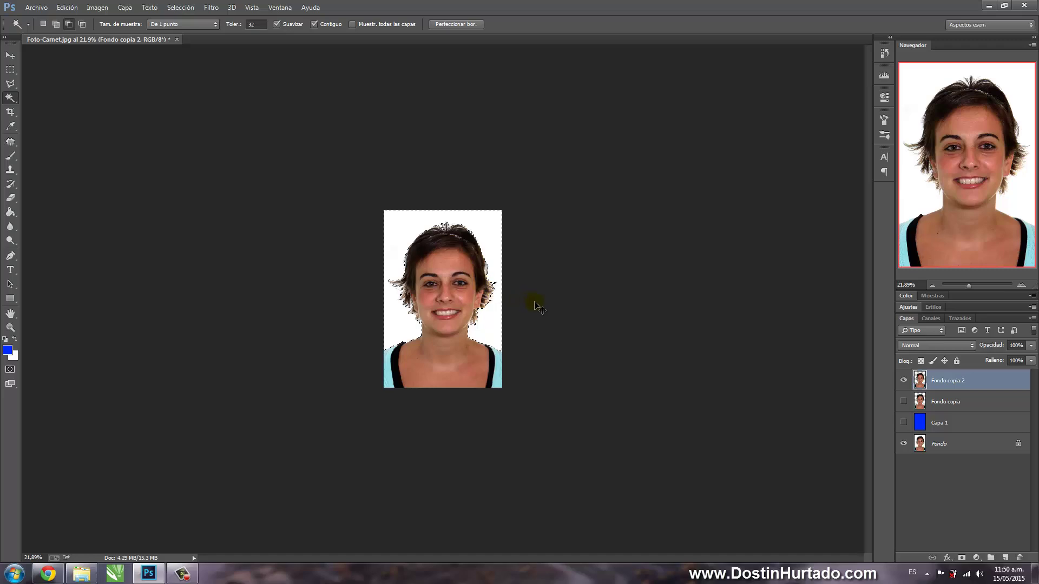
key("ctrl+d")
- Hide Fondo, show the blue Capa 1, and zoom in to inspect the edges
left_click(903, 445)
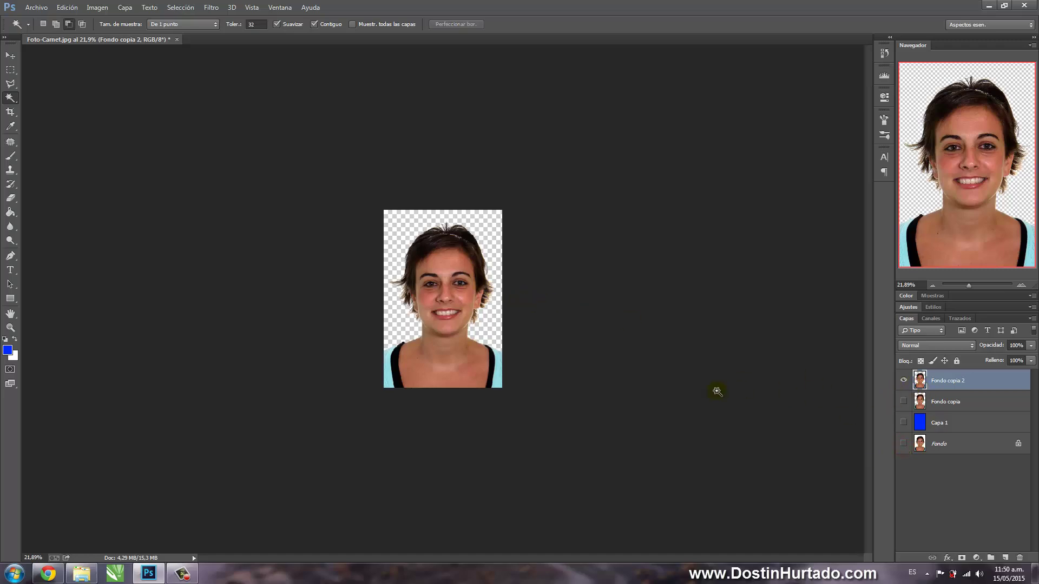
scroll(717, 391, "up", 3)
left_click(904, 423)
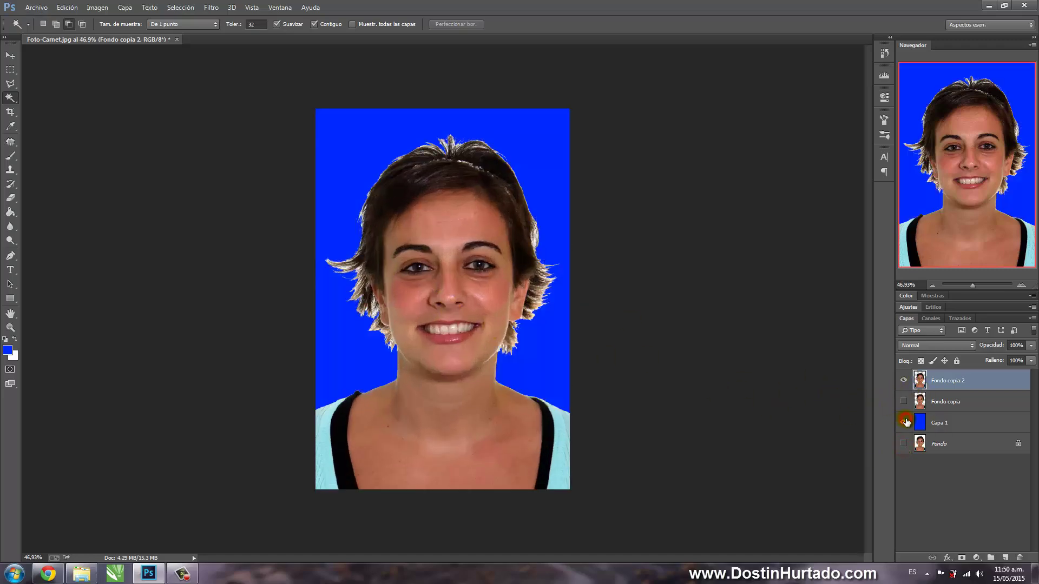
left_click(551, 315)
scroll(532, 264, "up", 1)
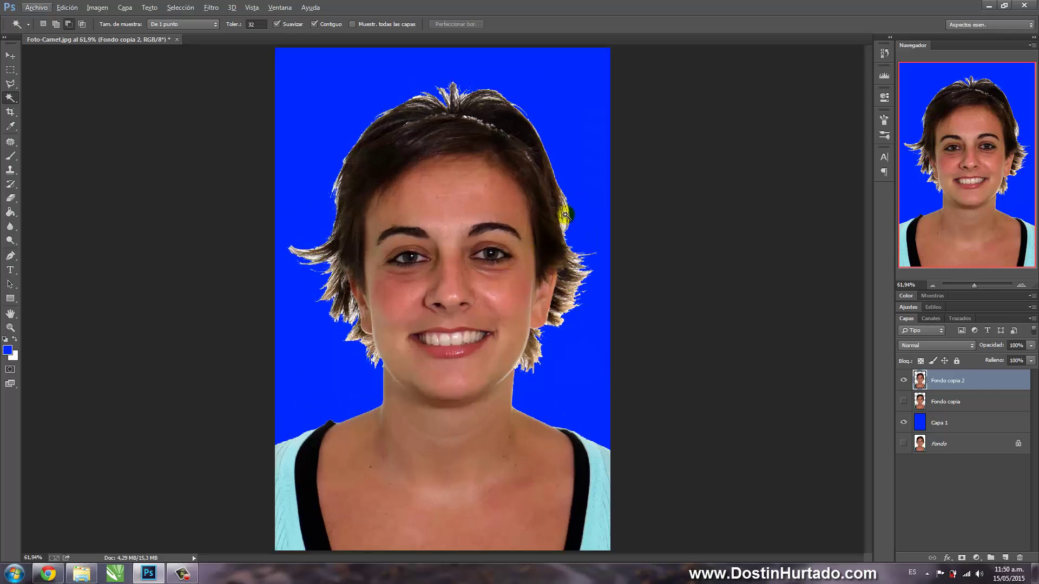
left_click(586, 307)
scroll(587, 306, "up", 4)
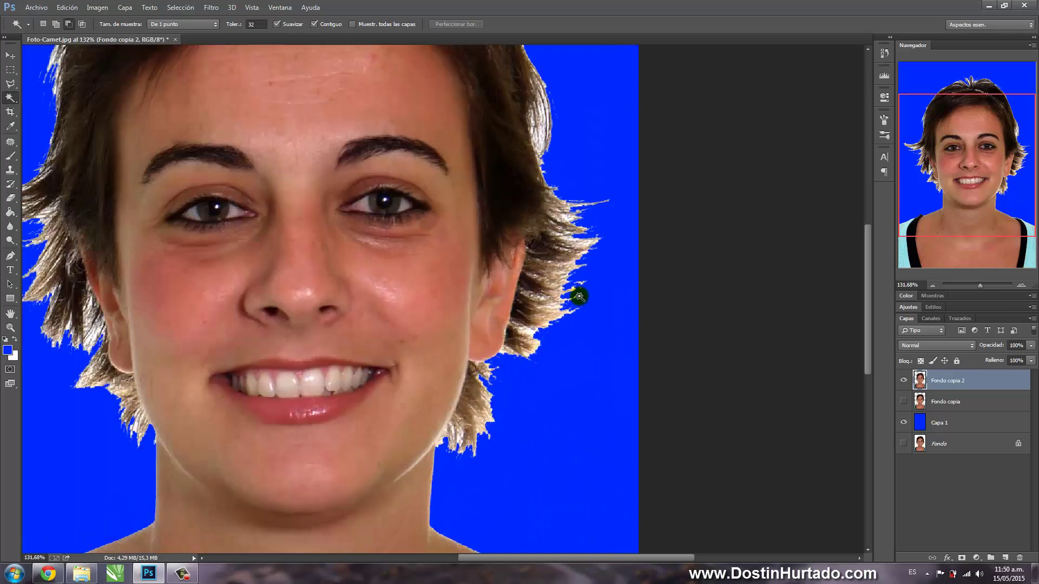
scroll(575, 295, "up", 2)
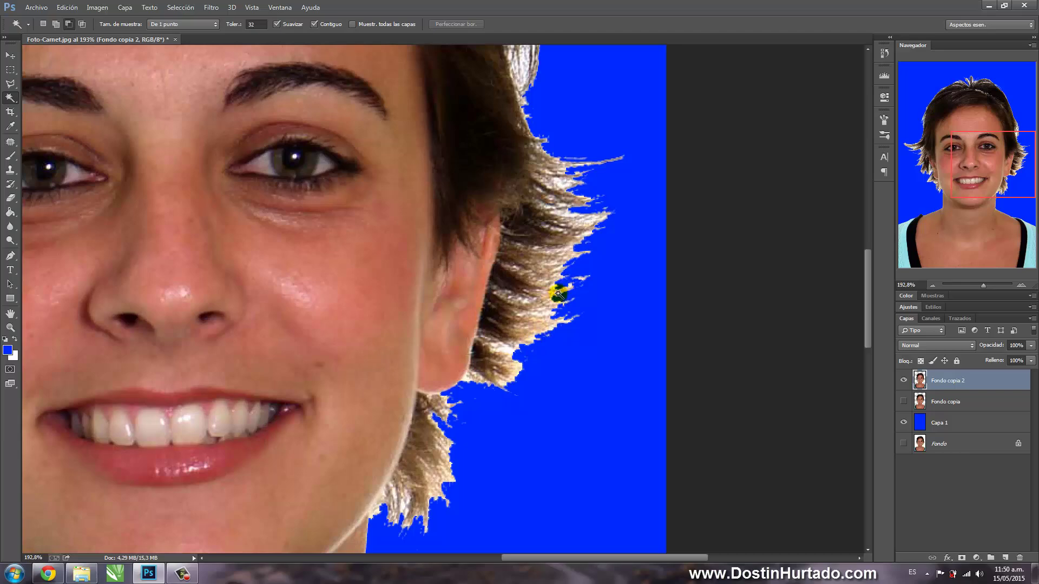
scroll(455, 408, "down", 5)
scroll(420, 391, "up", 1)
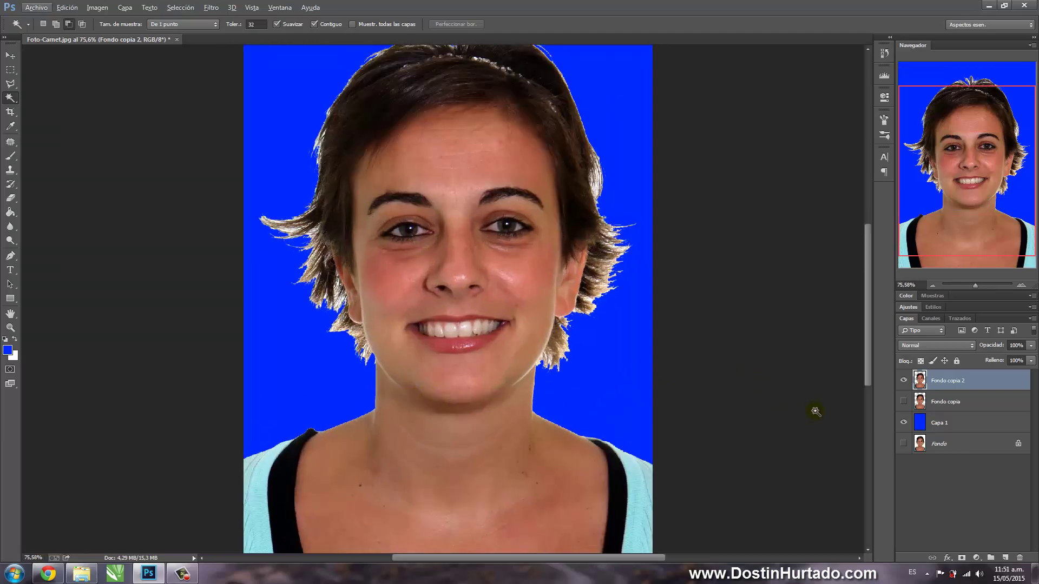
- Toggle Fondo copia and Fondo copia 2 visibility to compare their hair edges
left_click(904, 402)
left_click(903, 381)
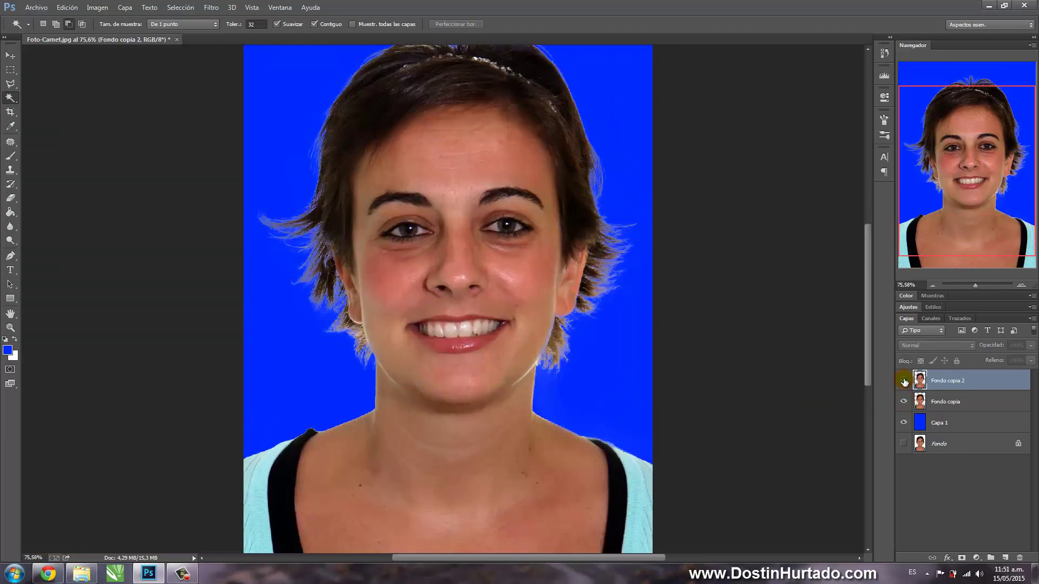
left_click(903, 381)
left_click(904, 401)
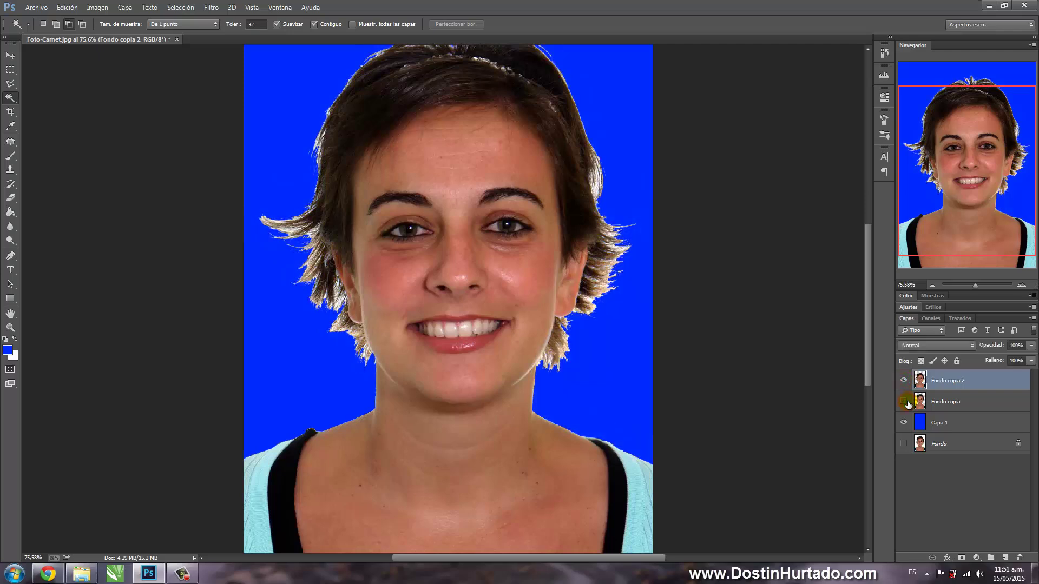
left_click(904, 401)
left_click(902, 380)
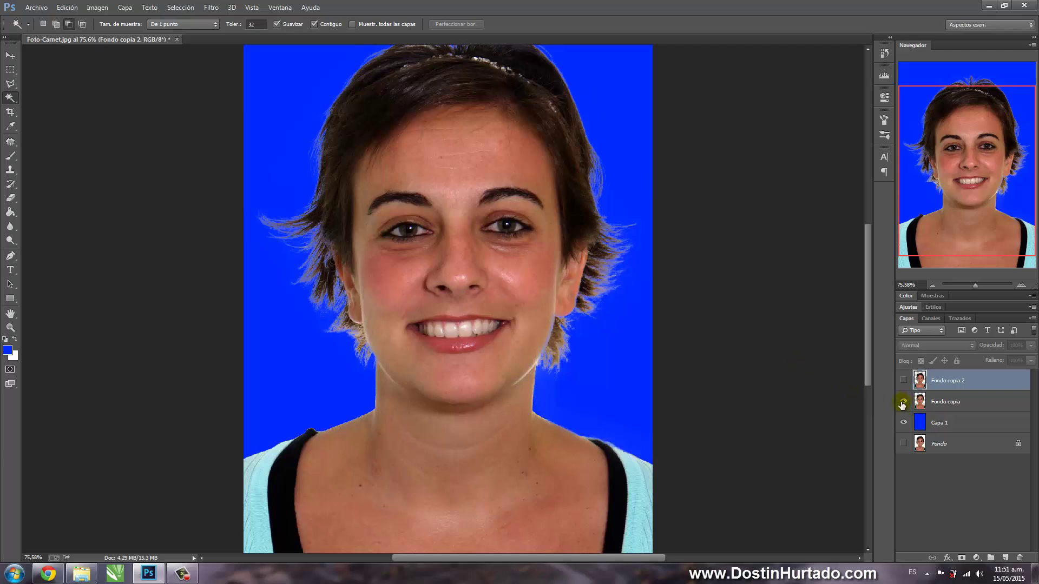
scroll(704, 373, "down", 1)
- Move Fondo copia to the top, rename the layers Ok and Original, and hide Original
left_click(932, 403)
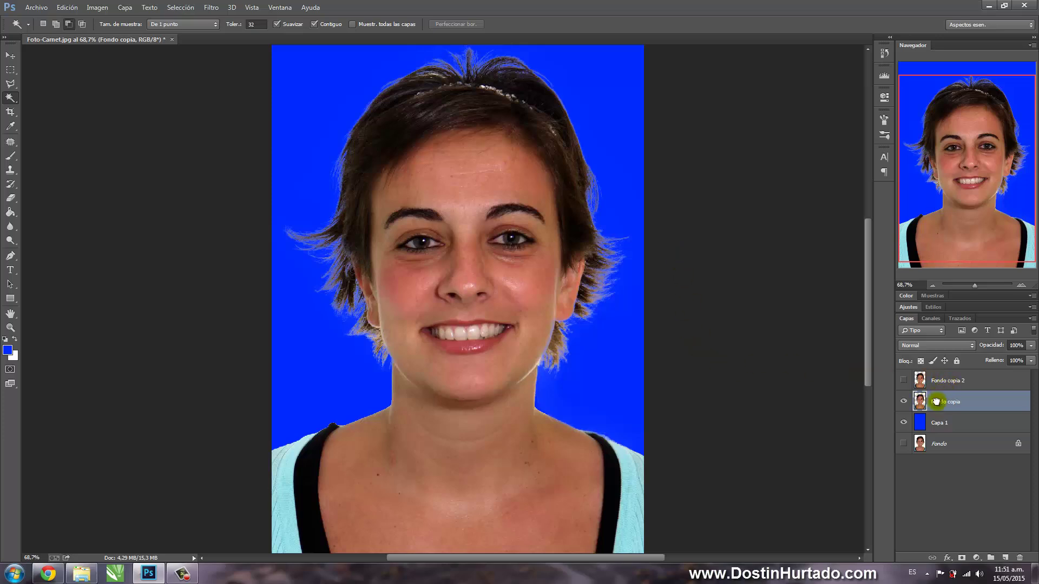
left_click_drag(936, 401, 920, 372)
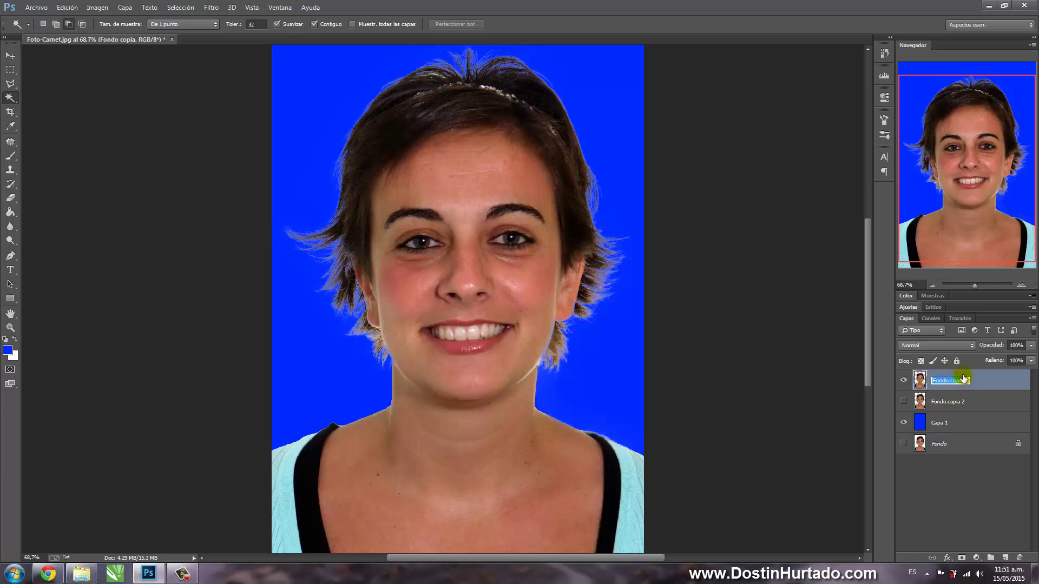
type("Ok")
left_click(963, 378)
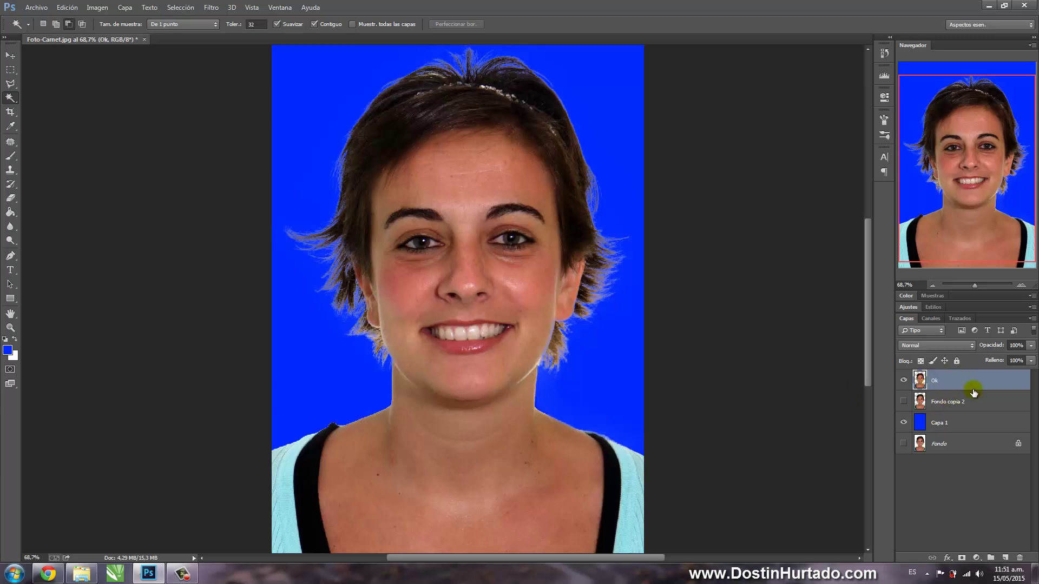
double_click(951, 402)
type("Original")
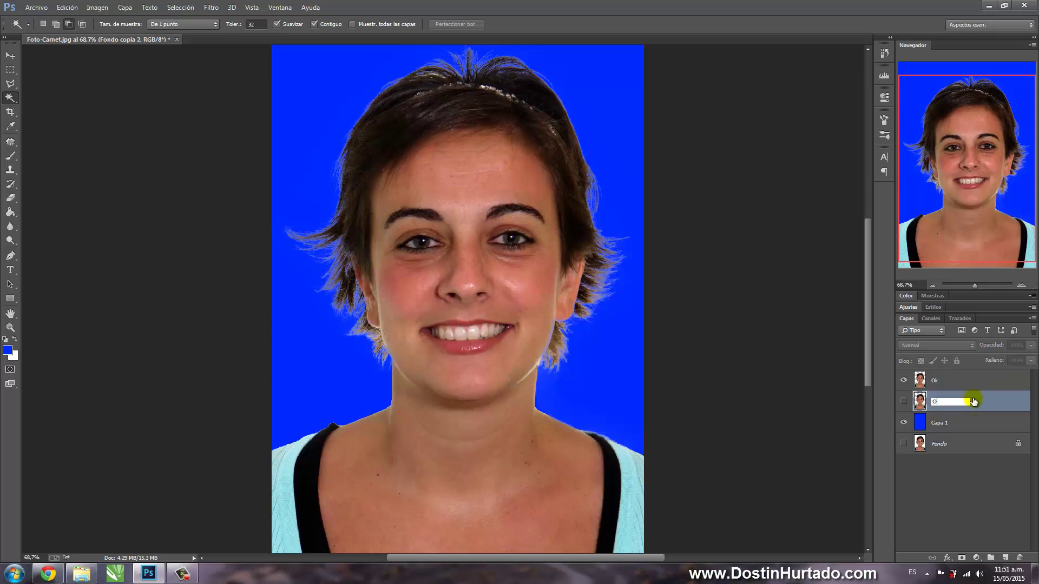
left_click(936, 380)
left_click(903, 380)
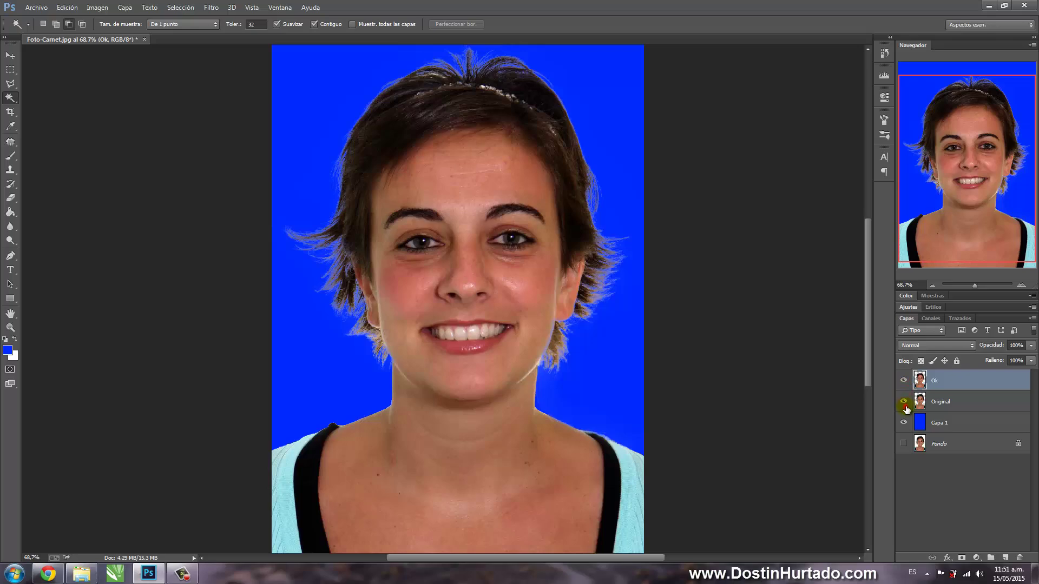
left_click(903, 402)
scroll(501, 222, "up", 2)
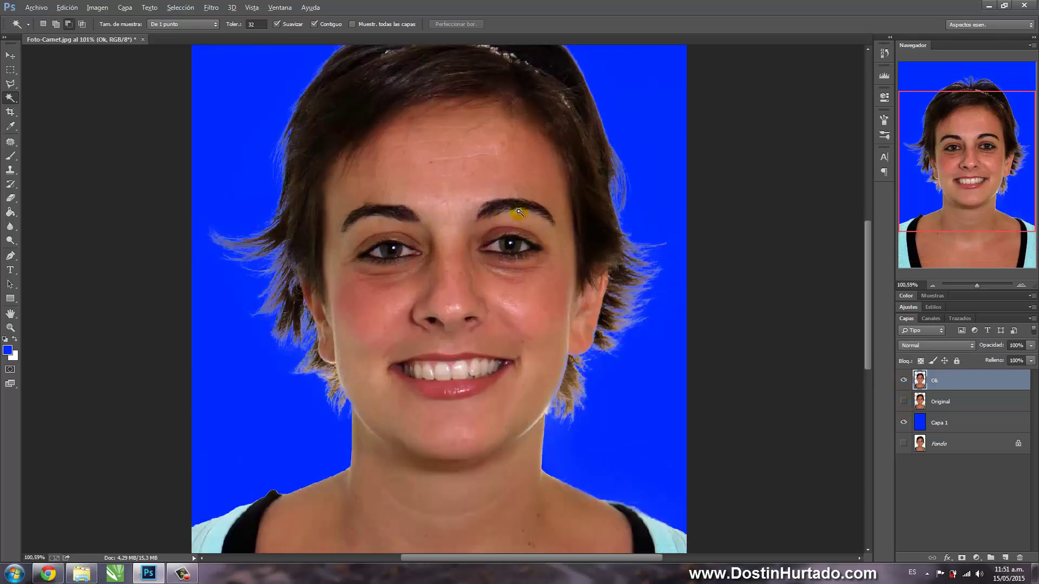
scroll(509, 324, "up", 4)
scroll(492, 416, "up", 1)
scroll(303, 379, "down", 2)
scroll(285, 371, "left", 5)
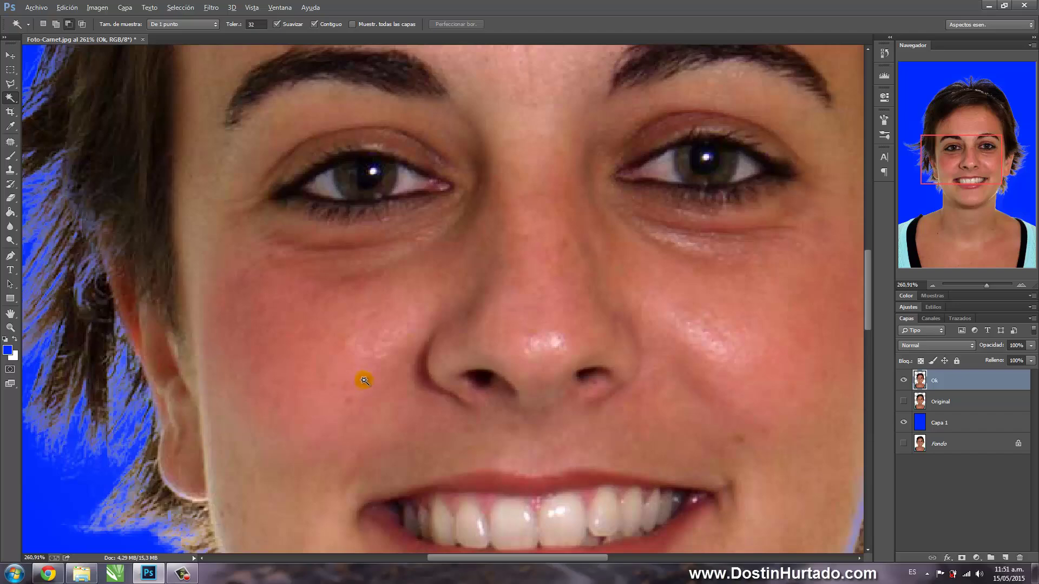
scroll(363, 380, "down", 2)
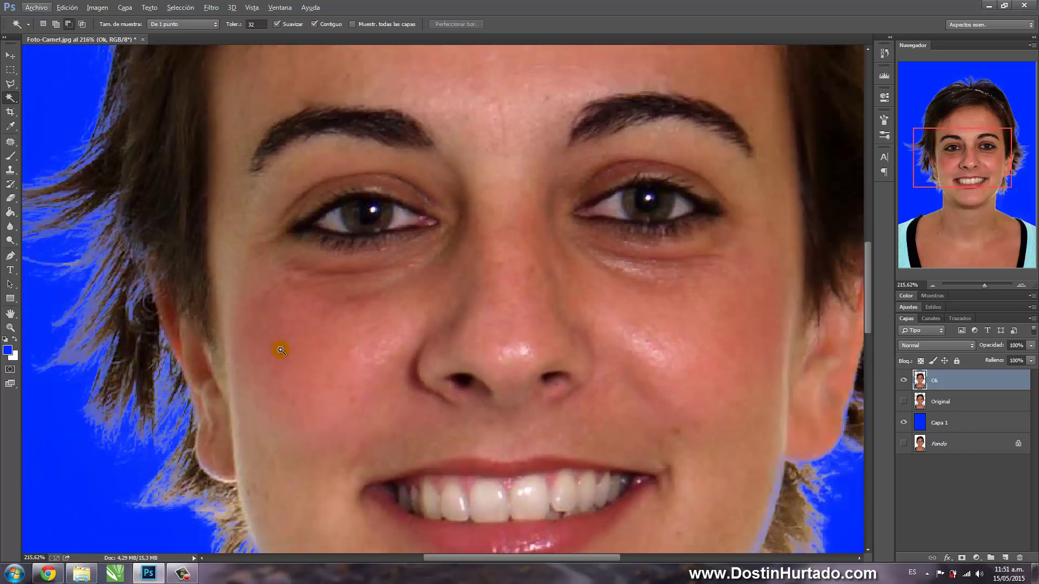
scroll(329, 355, "down", 3)
scroll(337, 359, "down", 4)
scroll(338, 366, "down", 1)
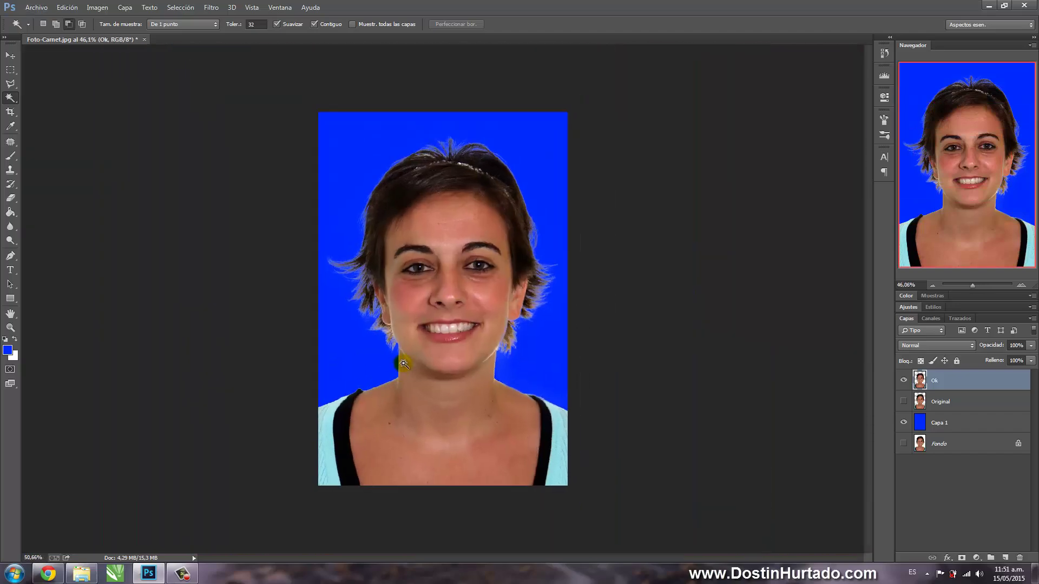
scroll(404, 364, "up", 1)
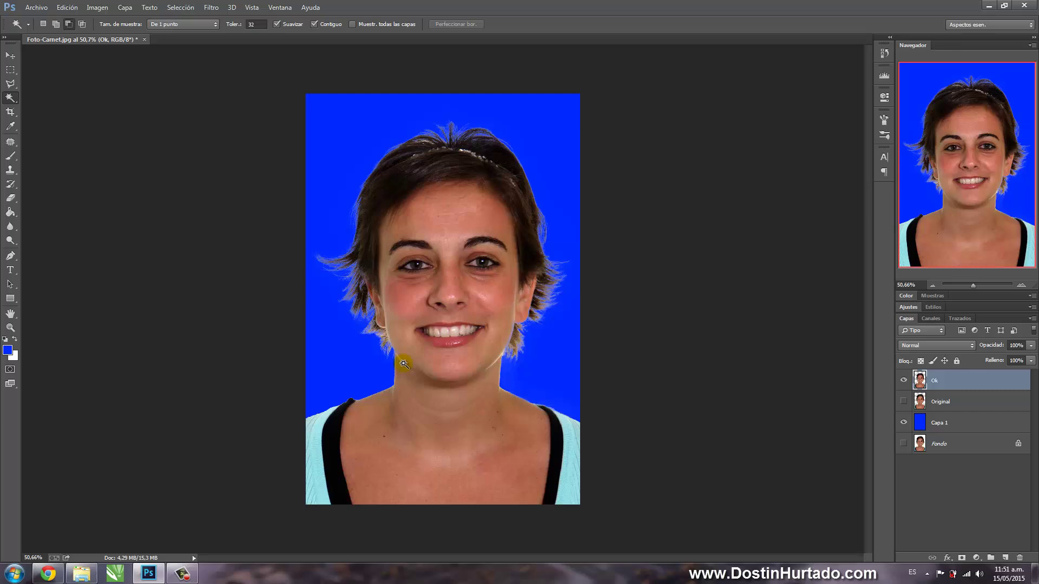
scroll(436, 359, "up", 2, "alt")
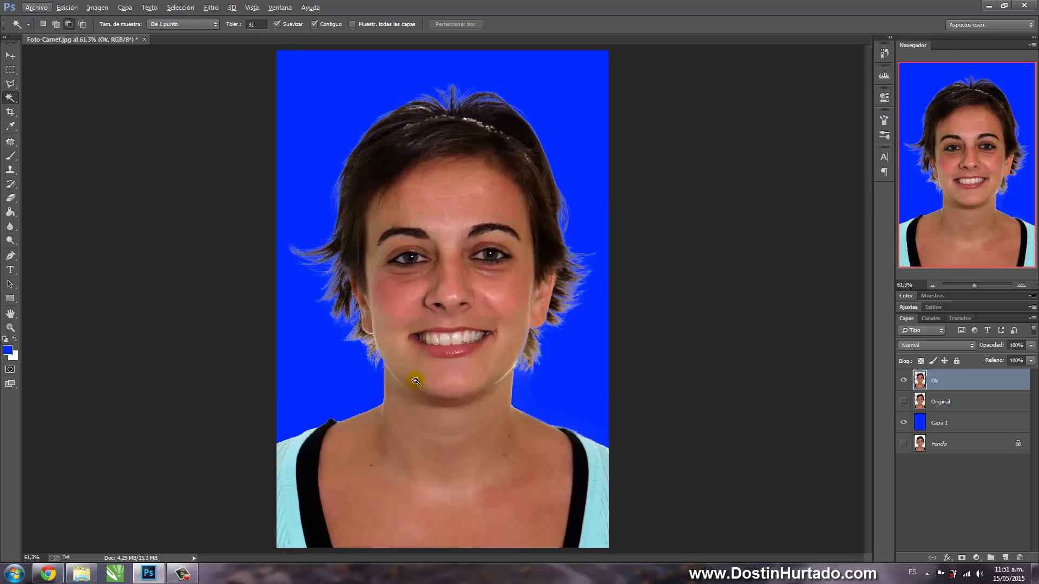
- Open Enfoque suavizado and try sharpening amounts between 117% and 291%
left_click(211, 8)
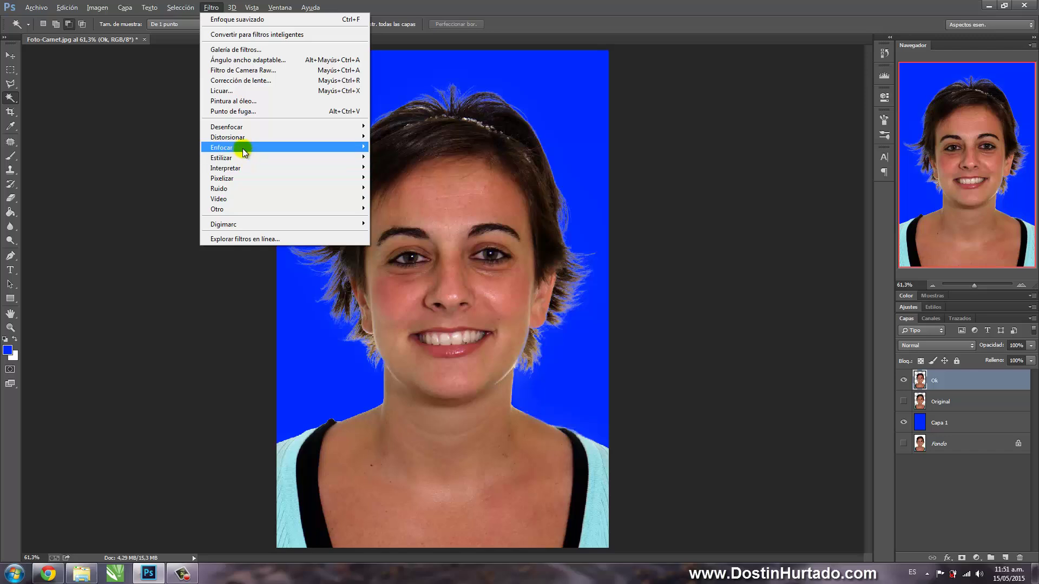
mouse_move(222, 147)
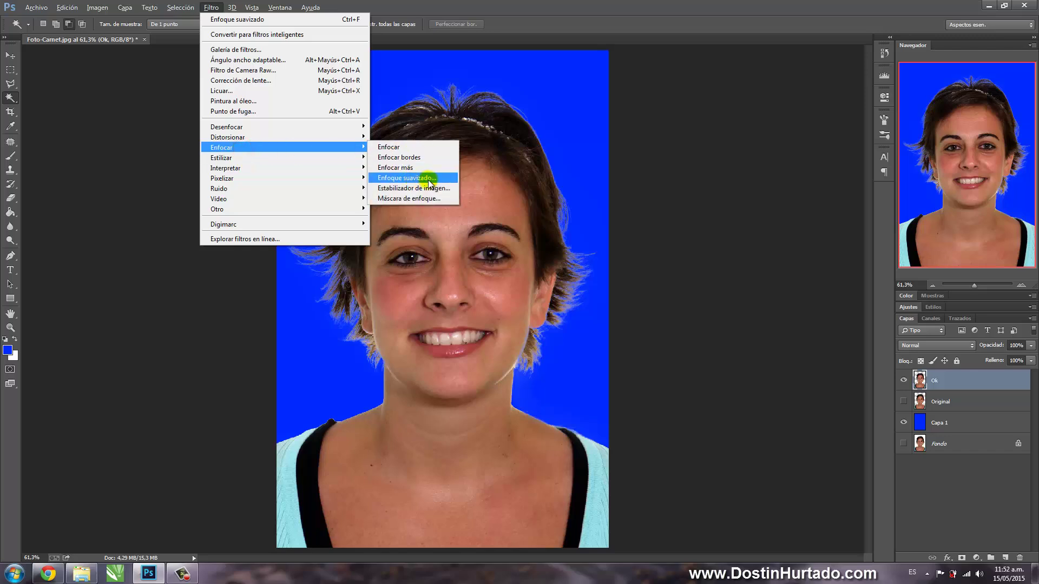
left_click(433, 182)
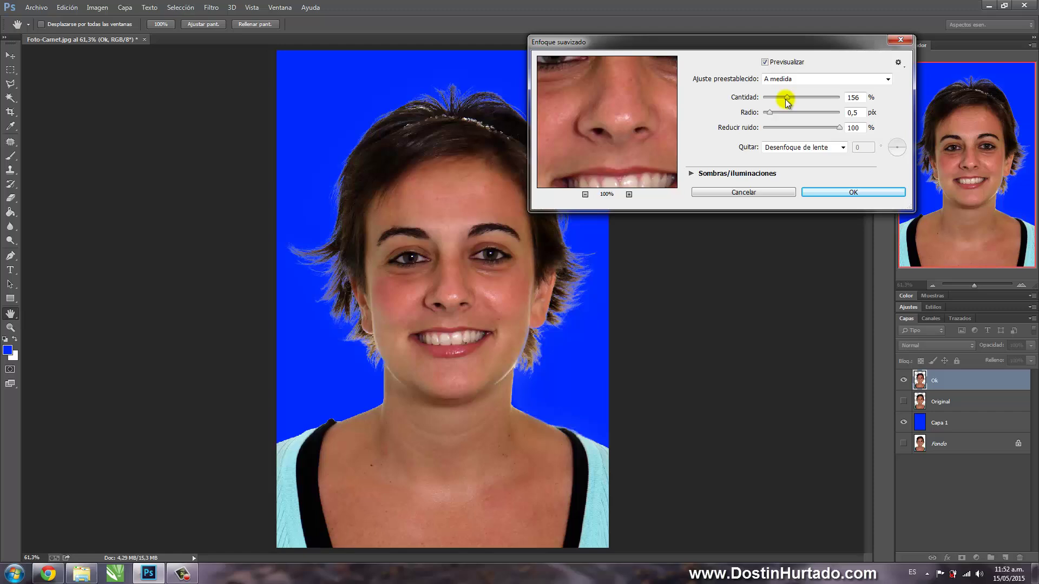
left_click_drag(788, 99, 780, 98)
left_click_drag(781, 97, 783, 98)
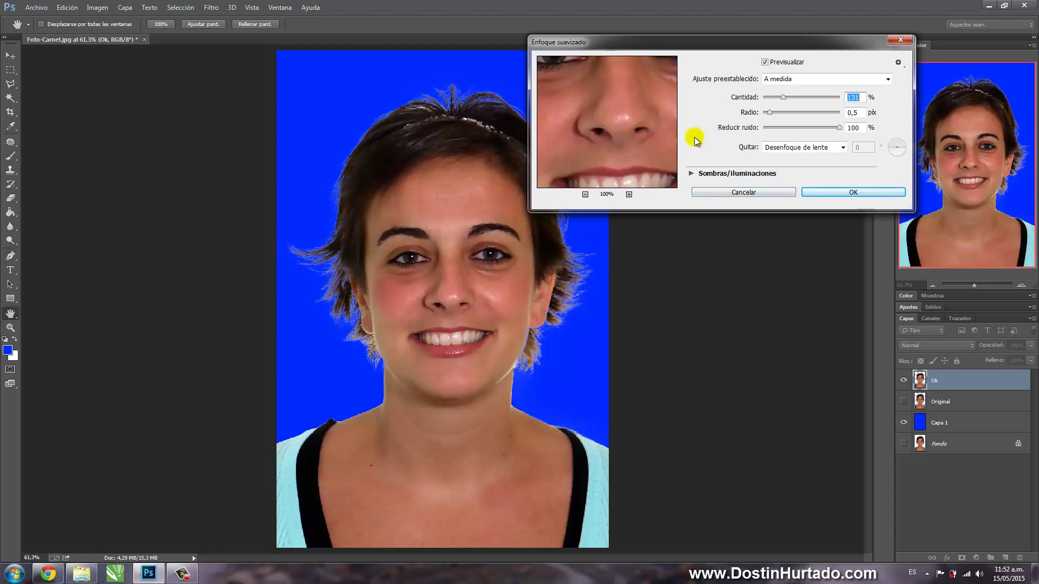
left_click(784, 98)
left_click_drag(806, 99, 808, 97)
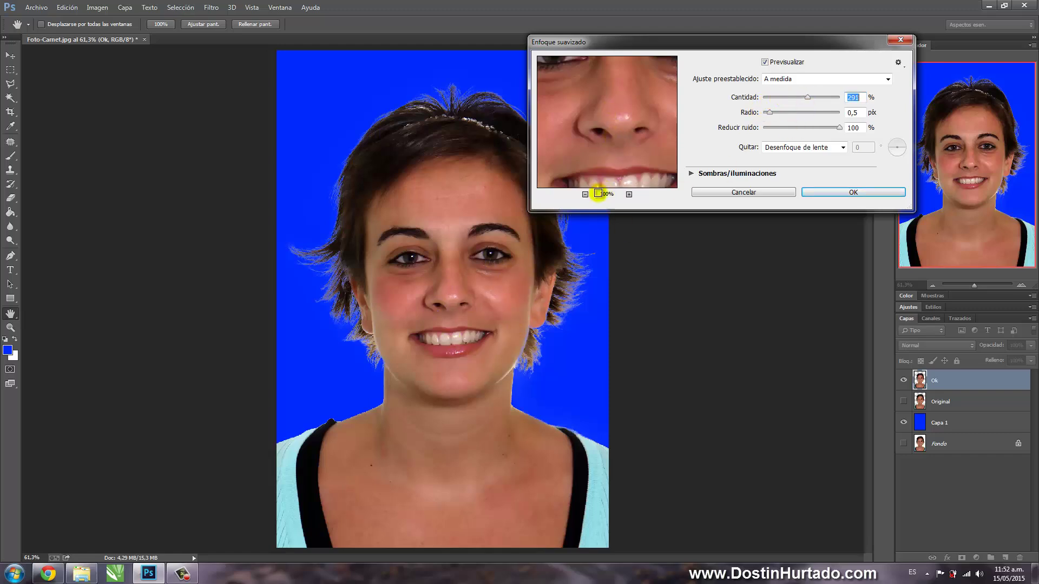
- Settle the sharpening at 209% amount and 0.5 px radius, comparing preview on and off
left_click(585, 195)
left_click(465, 305)
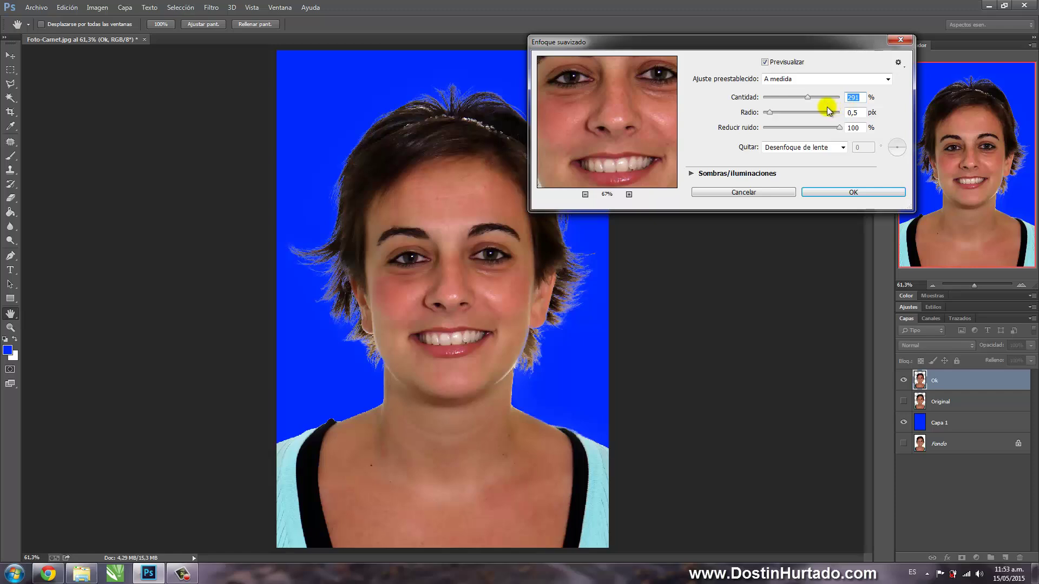
left_click_drag(807, 97, 789, 98)
left_click_drag(794, 98, 795, 99)
left_click(765, 63)
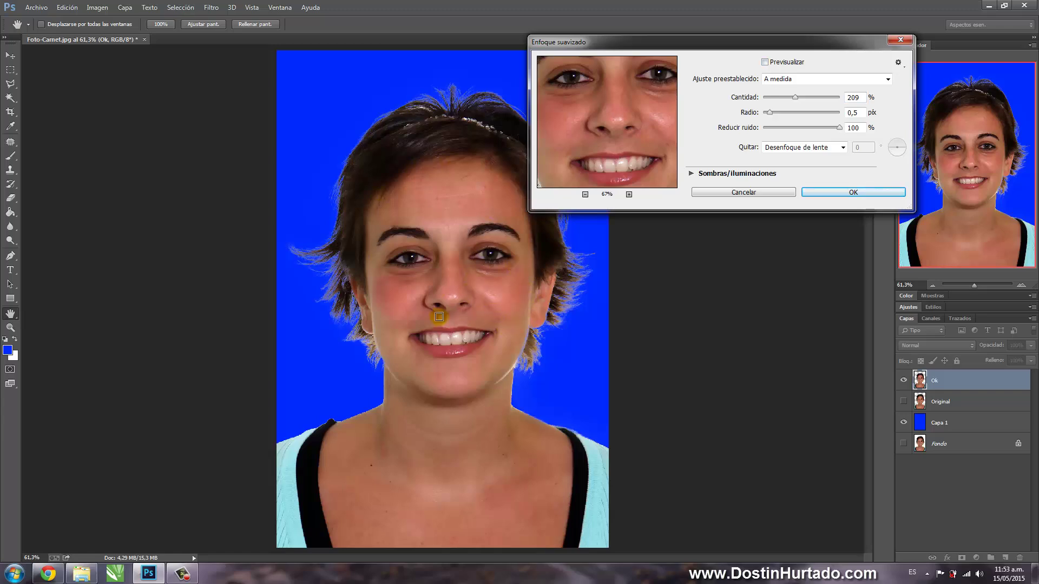
left_click(766, 63)
key("p")
- Apply the sharpening to the Ok layer and compare it against the Original layer
left_click(853, 191)
left_click(909, 400)
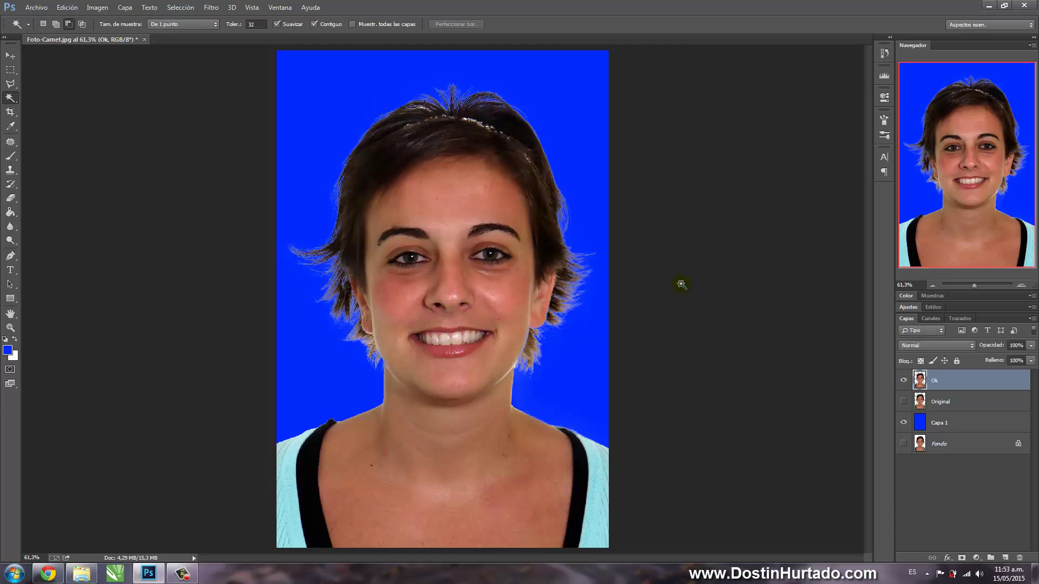
left_click(904, 383)
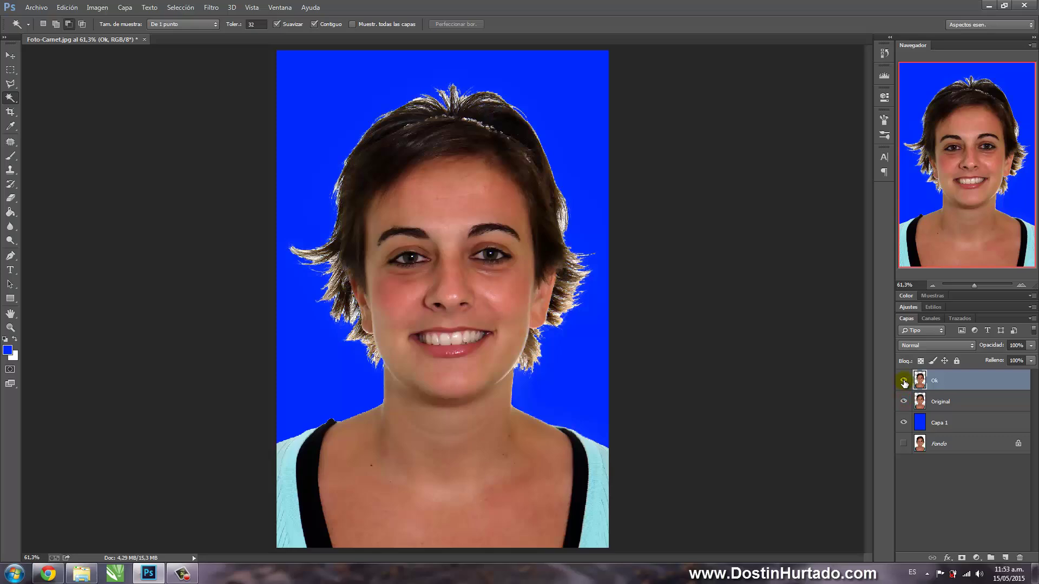
scroll(449, 220, "up", 3)
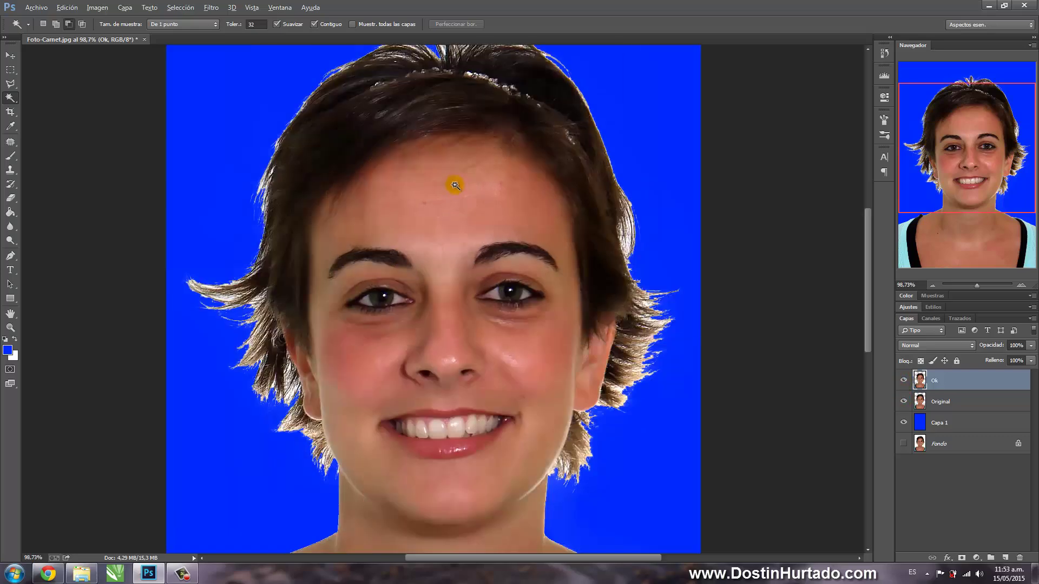
scroll(465, 219, "up", 2)
scroll(482, 219, "up", 2)
scroll(495, 217, "up", 1)
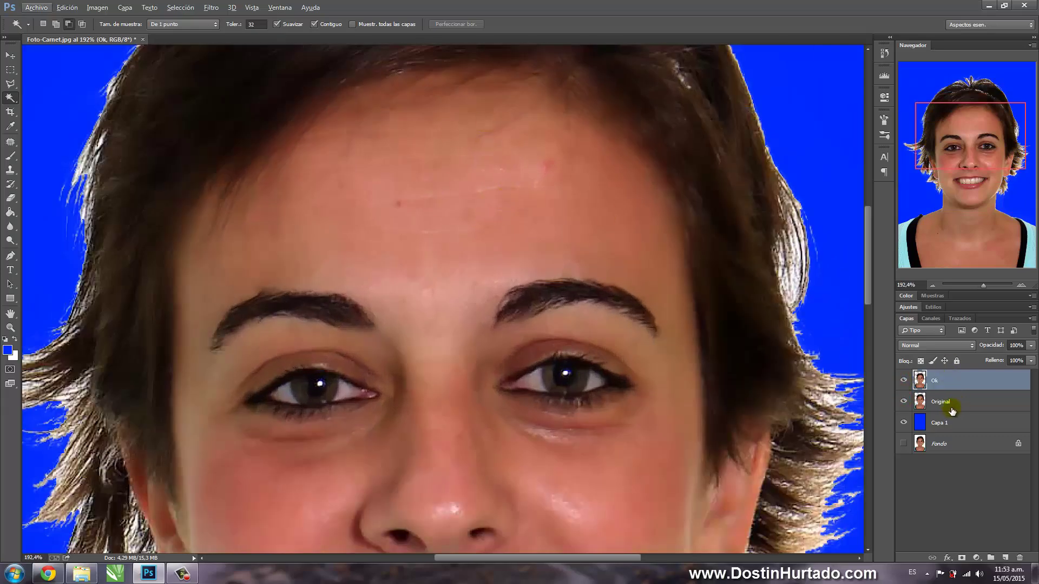
left_click(904, 381)
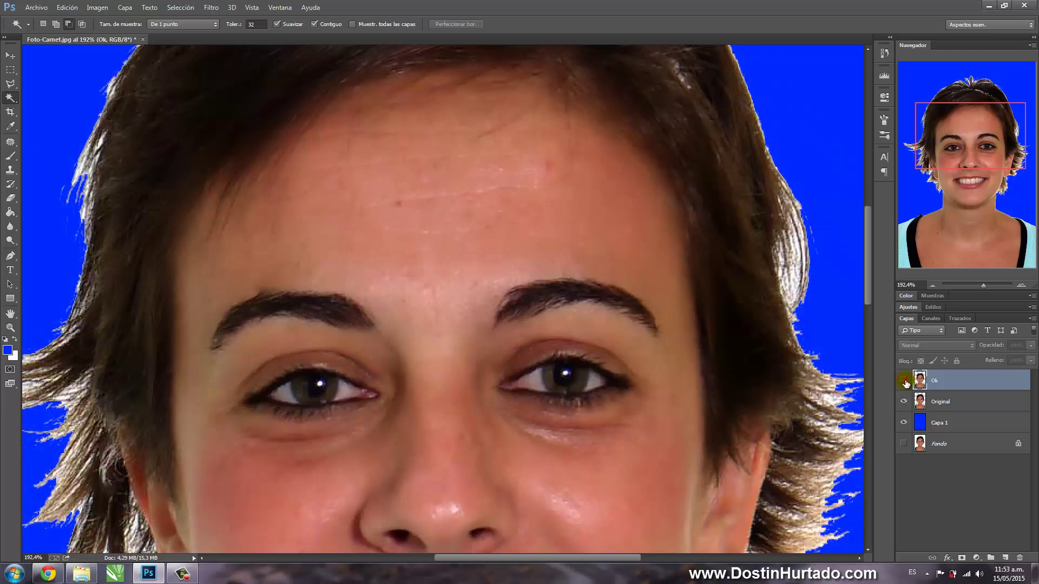
left_click(904, 380)
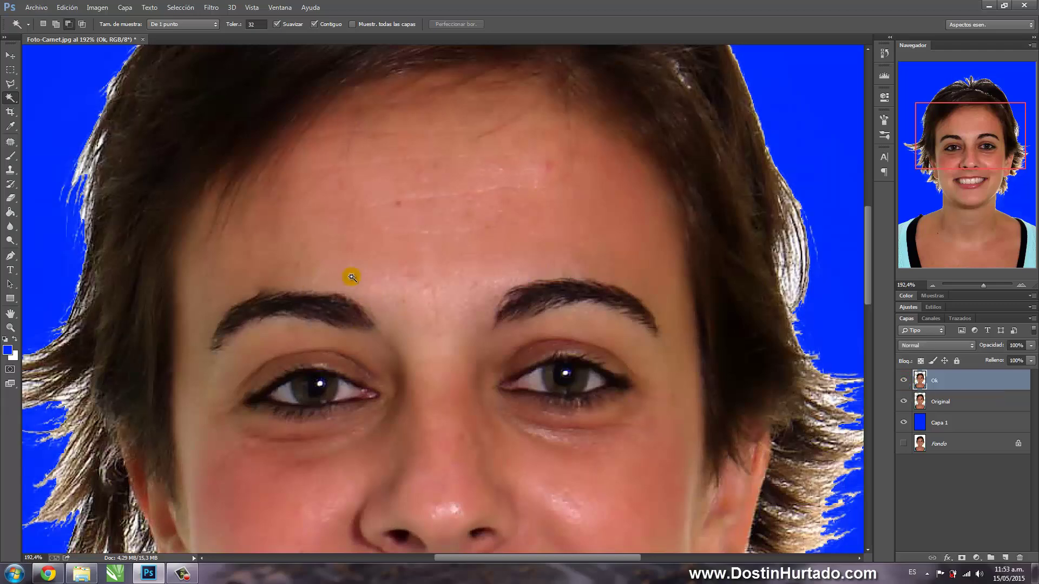
key("ctrl+0")
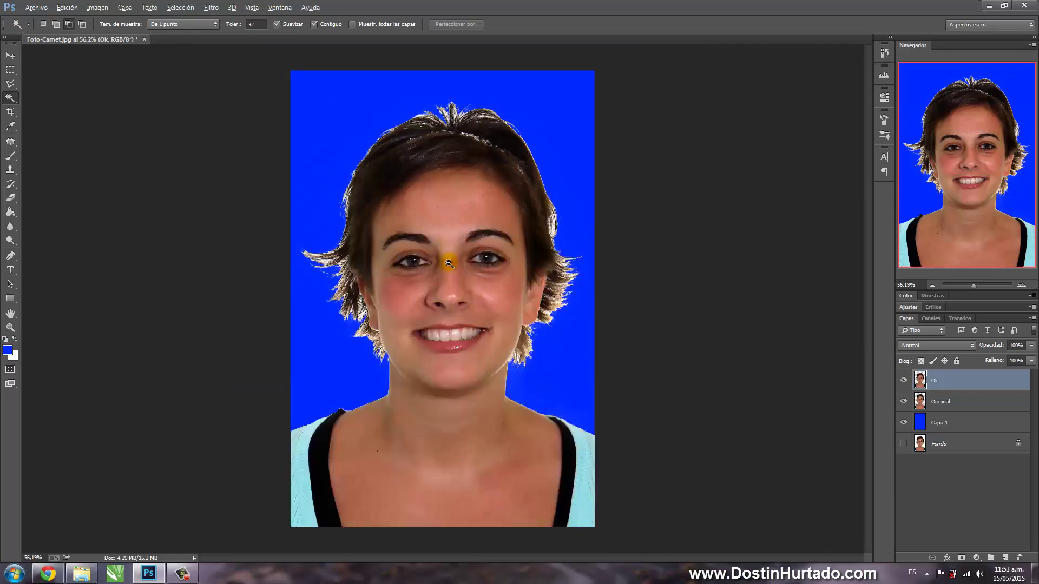
- Hide the Original layer so no white fringe shows around the hair
left_click(904, 402)
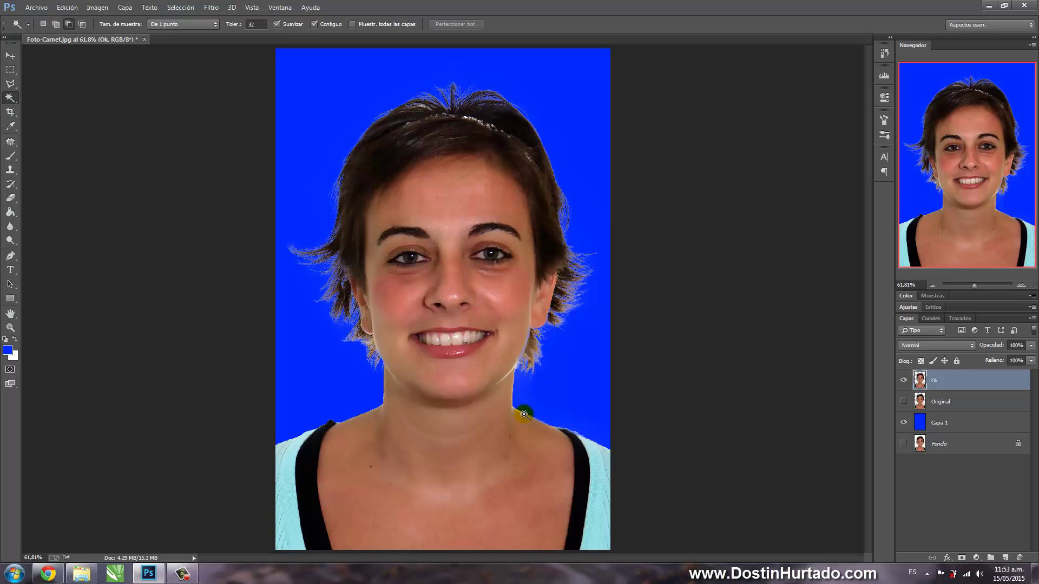
scroll(535, 413, "down", 1)
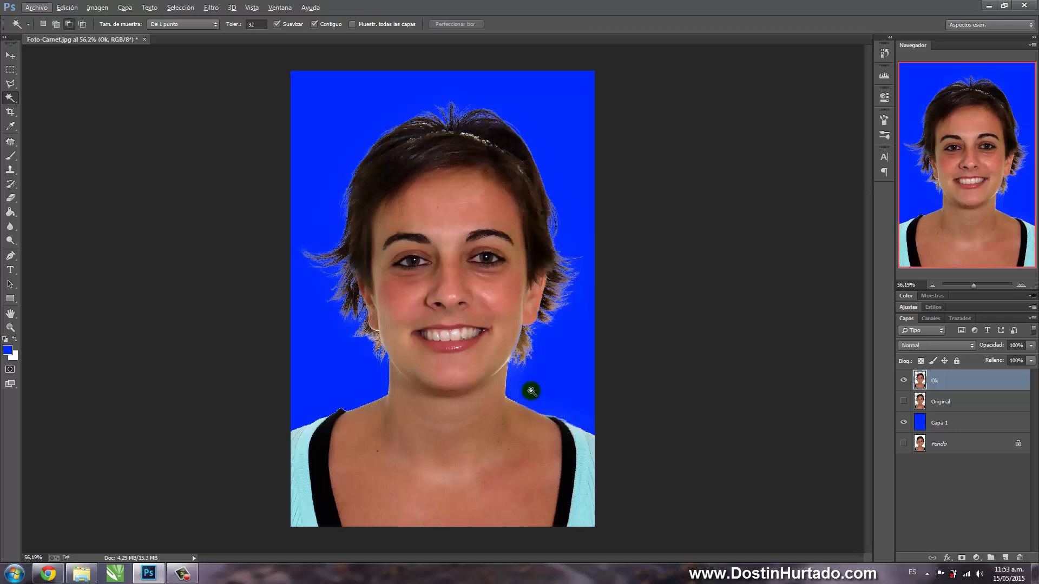
left_click(958, 381)
left_click(10, 55)
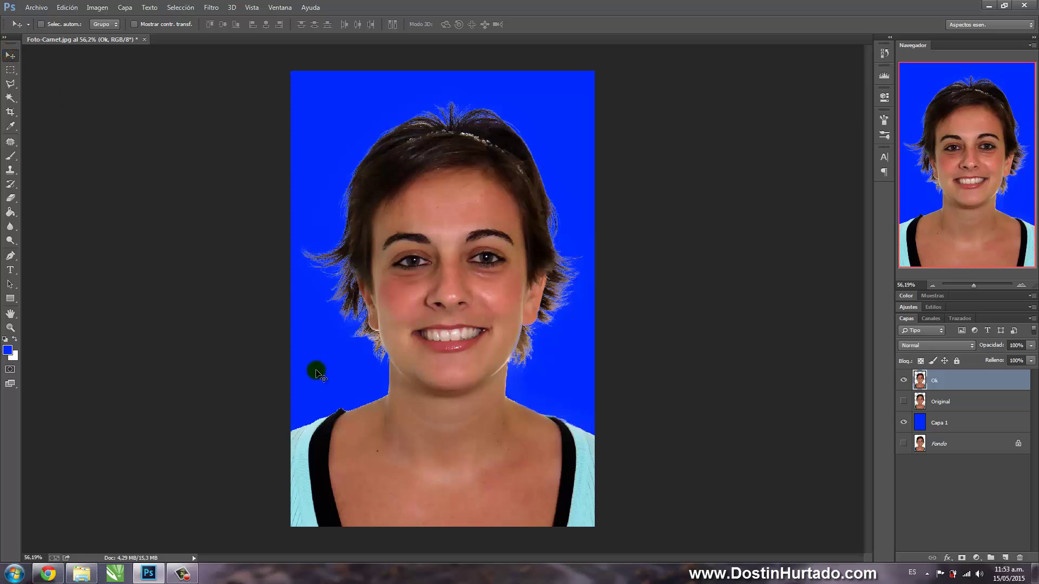
- Open the Curvas adjustment, then cancel it
left_click(105, 9)
mouse_move(104, 35)
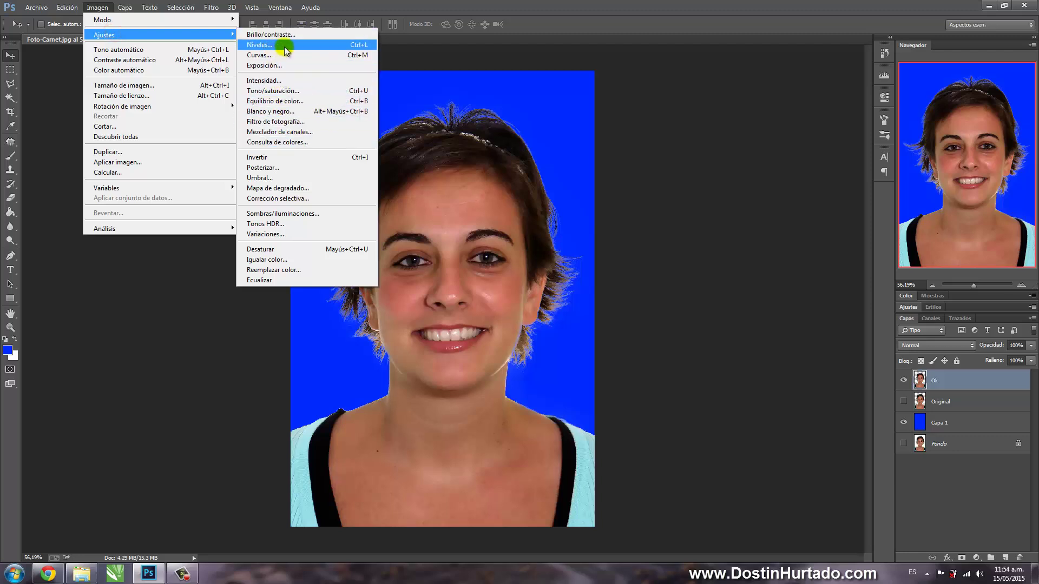
left_click(285, 54)
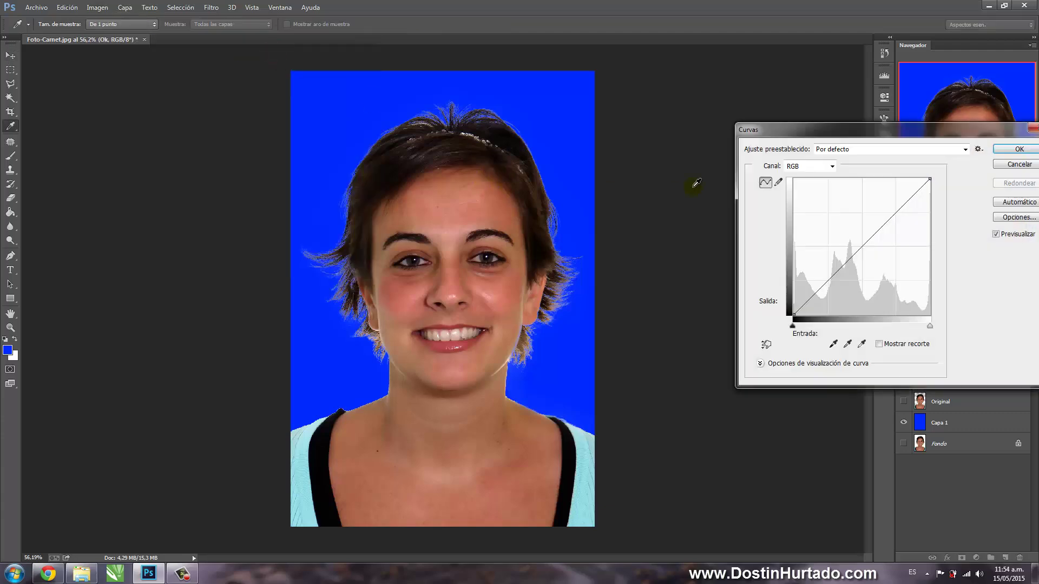
left_click_drag(801, 129, 647, 115)
key("Escape")
key("v")
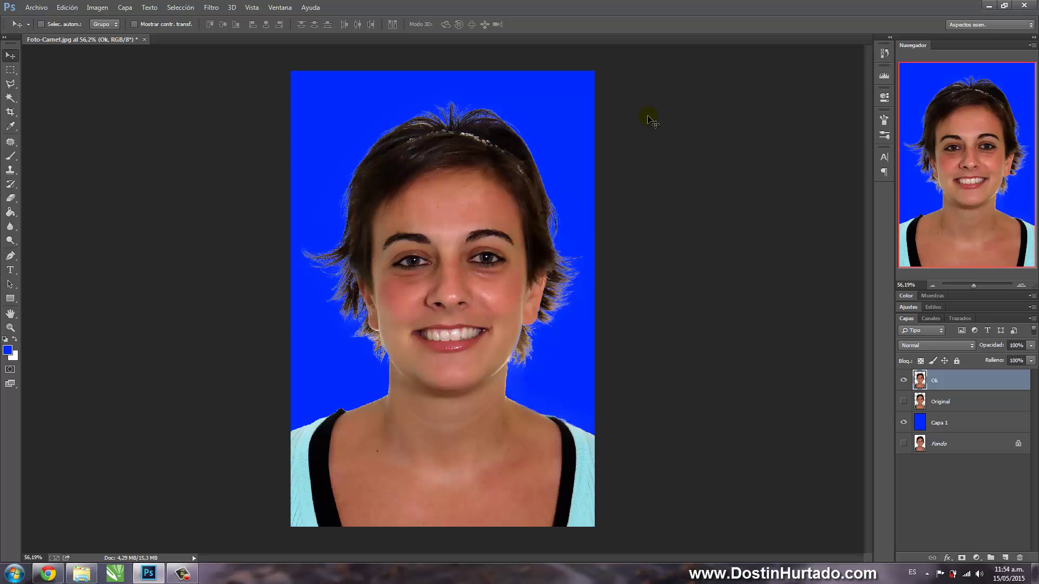
- Shape a Curves brightening curve, raising input 210 to output 225
left_click(97, 7)
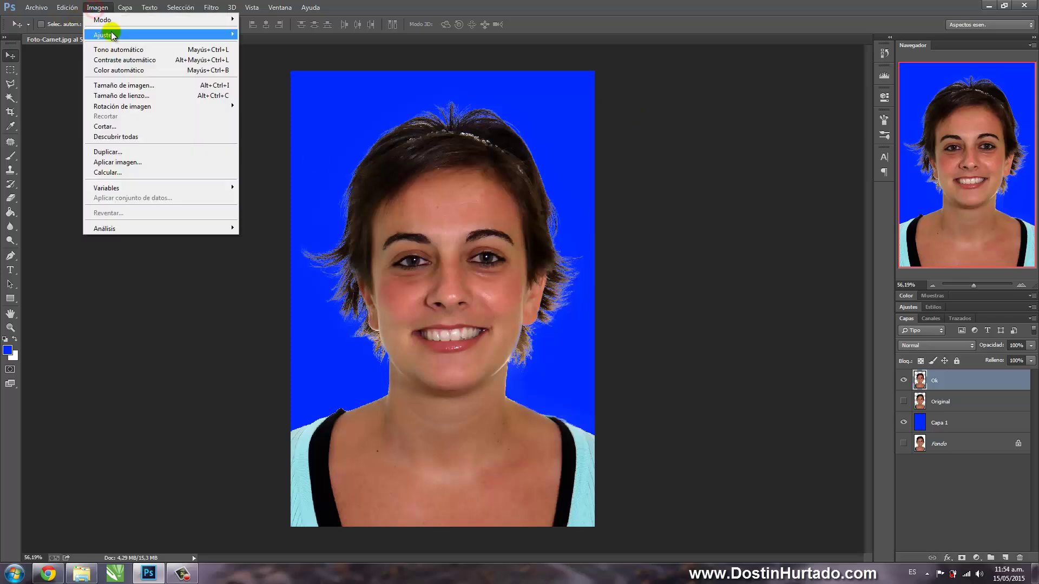
left_click(131, 35)
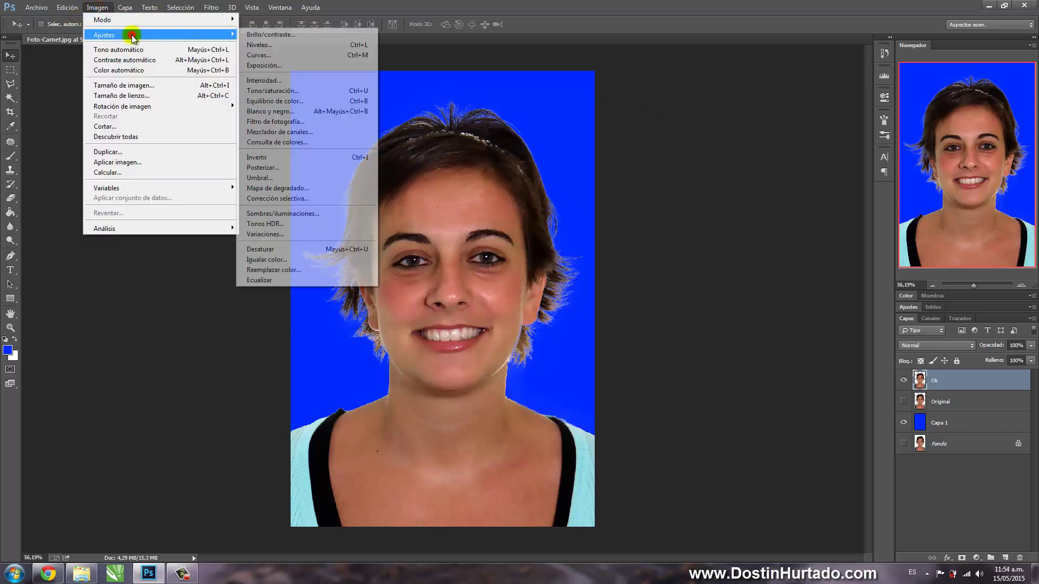
left_click(277, 57)
left_click_drag(723, 125, 715, 112)
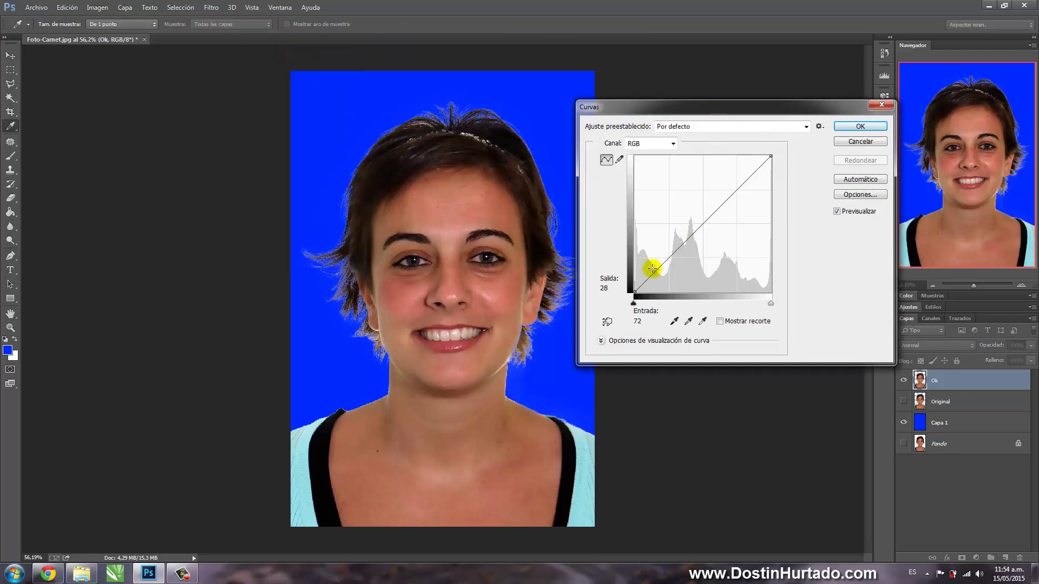
left_click(748, 180)
left_click_drag(666, 260, 668, 263)
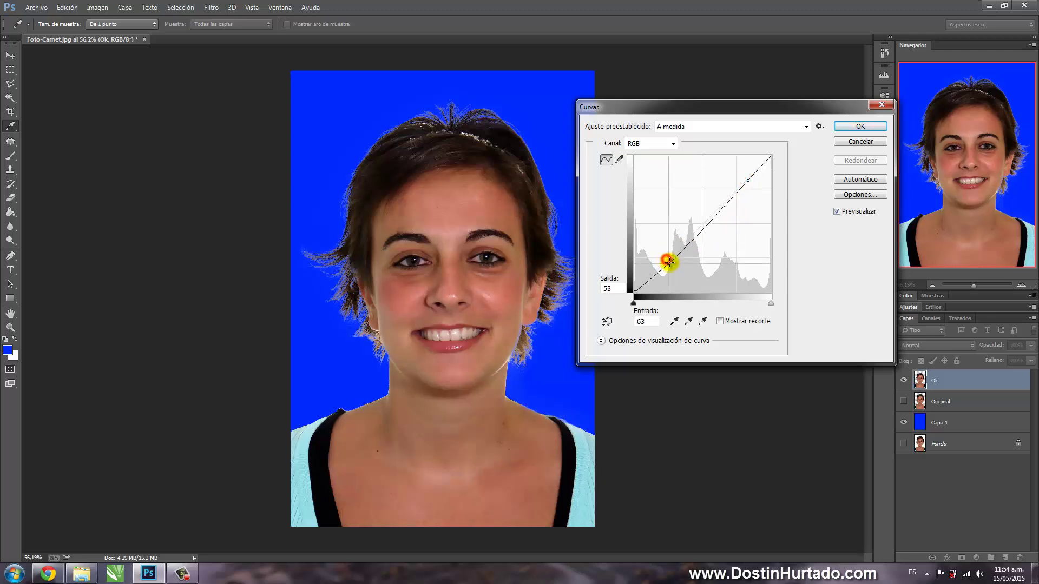
left_click_drag(748, 179, 744, 176)
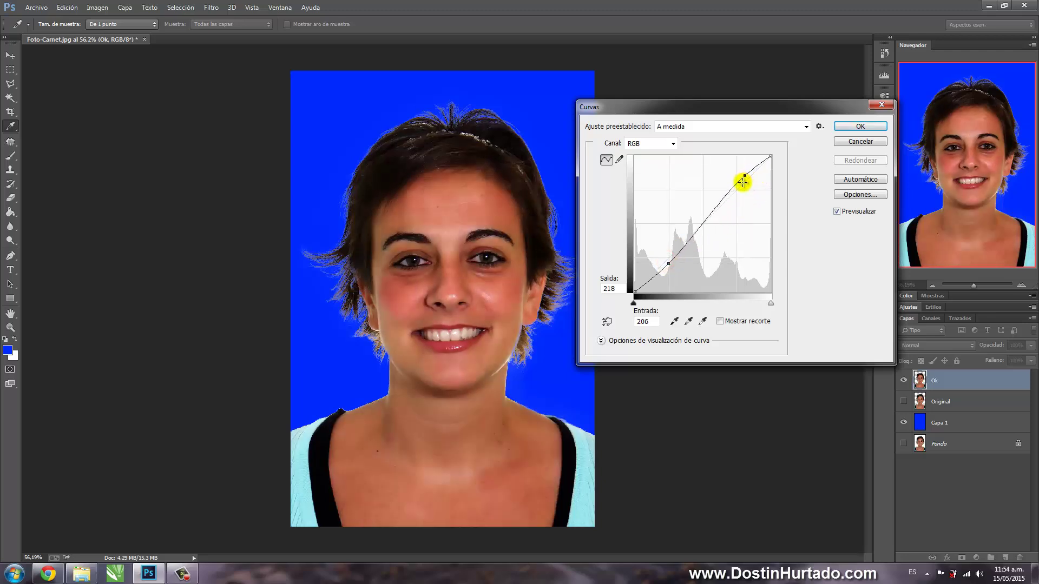
left_click_drag(669, 263, 662, 264)
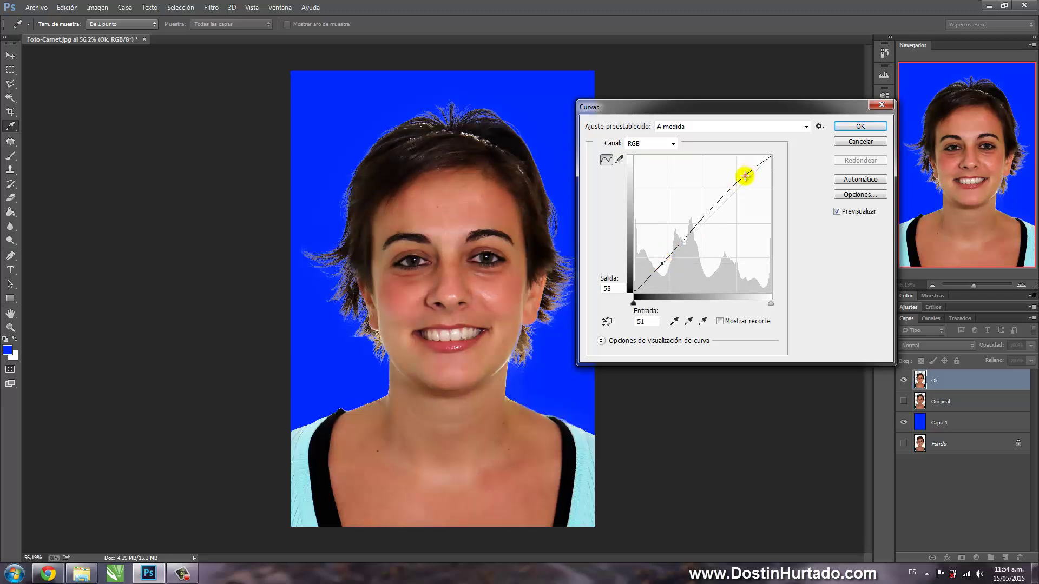
left_click_drag(744, 176, 746, 173)
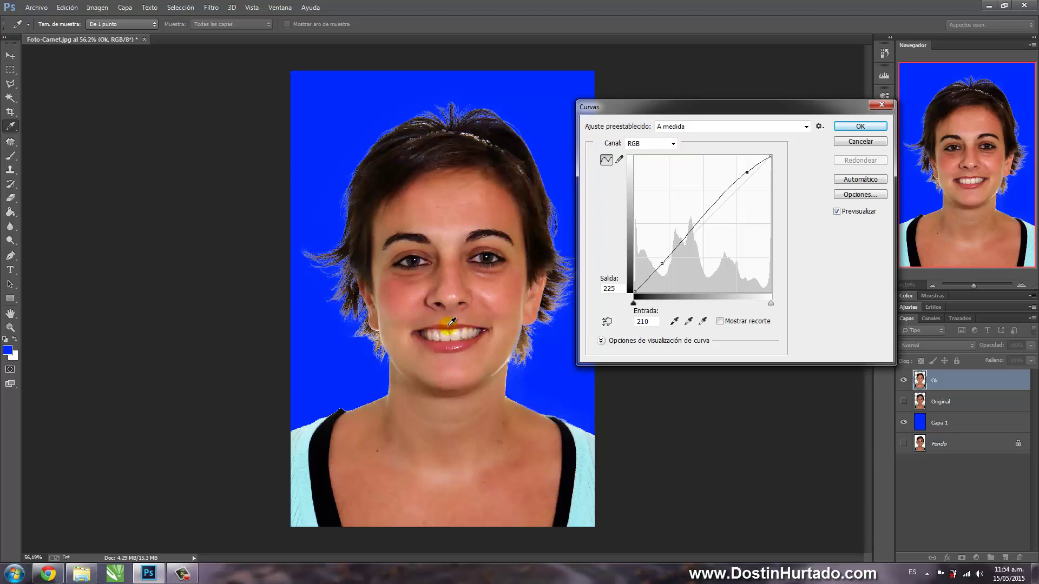
- Compare the Curves preview on and off, then apply the brightening
left_click(838, 212)
left_click(837, 212)
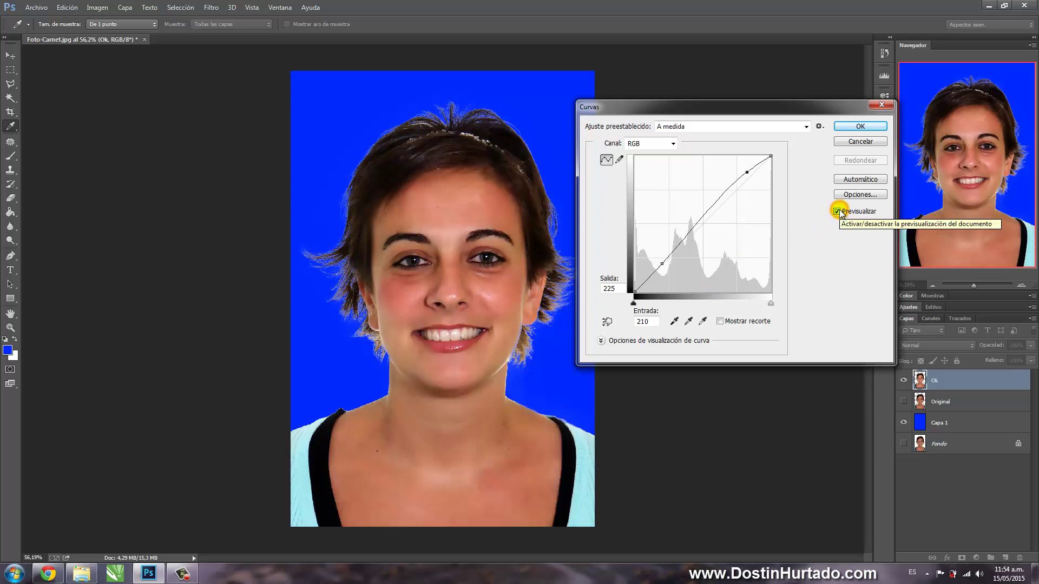
left_click(837, 212)
left_click(837, 211)
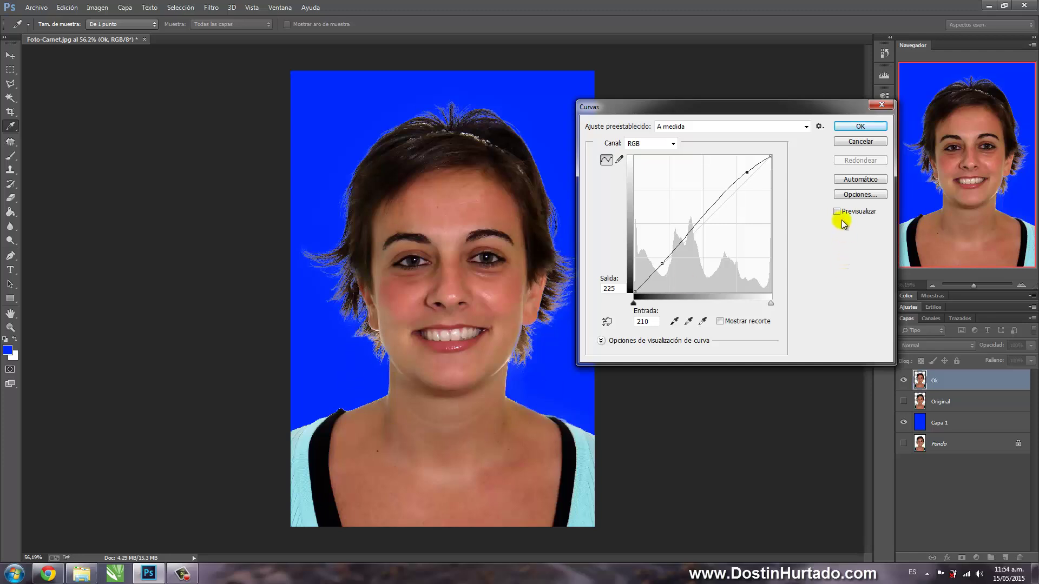
left_click(838, 211)
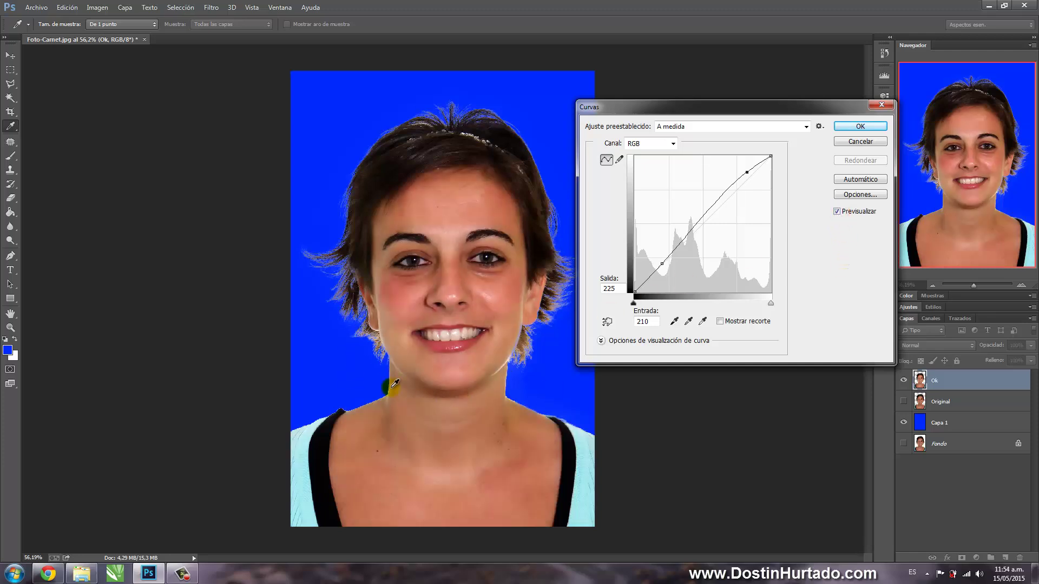
left_click(860, 127)
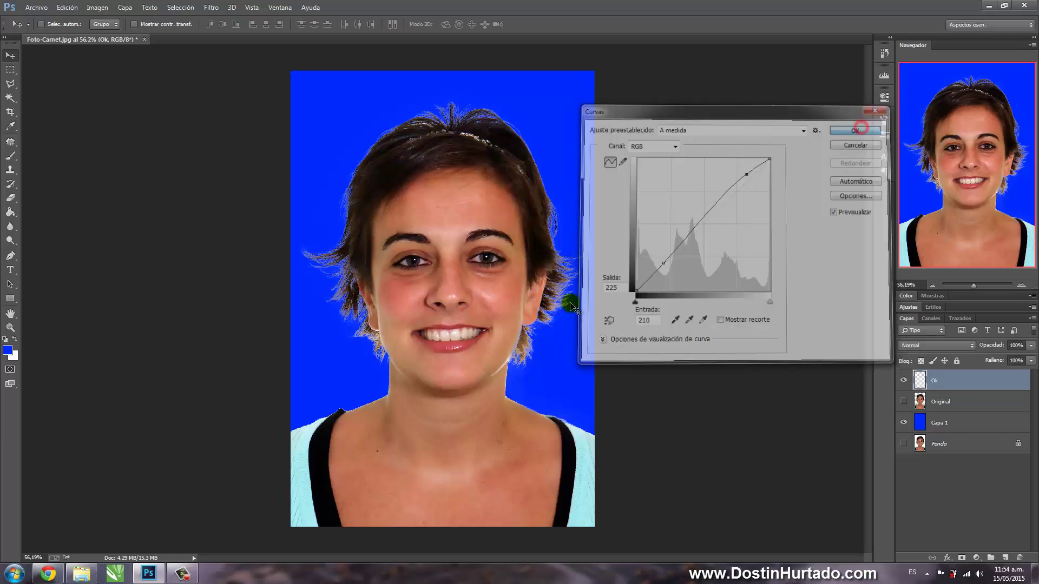
- Compare the brightened Ok layer with Original, then hide the Original layer
left_click(904, 401)
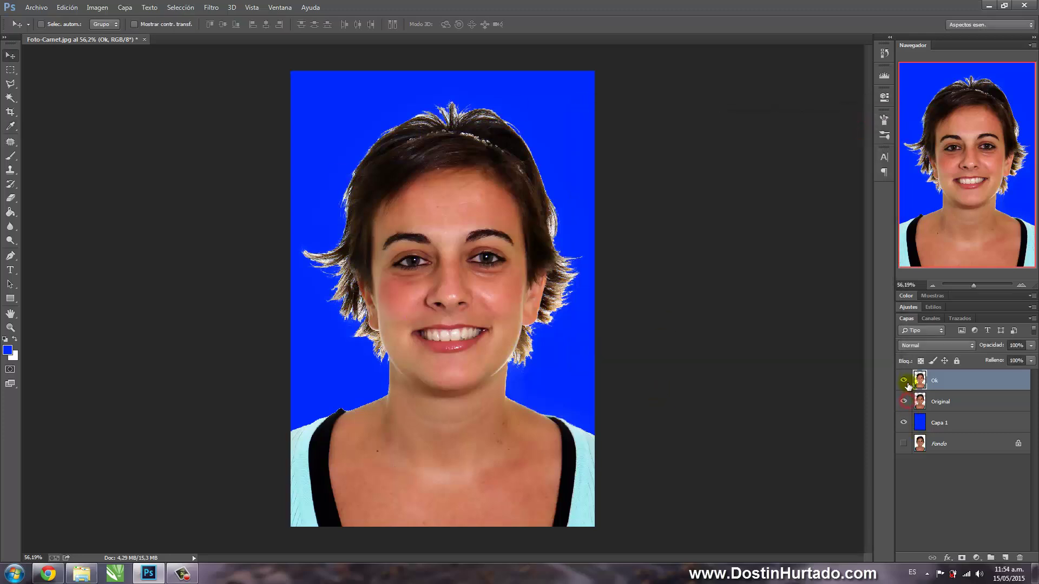
left_click(904, 383)
left_click(904, 383)
left_click(904, 383)
left_click(902, 403)
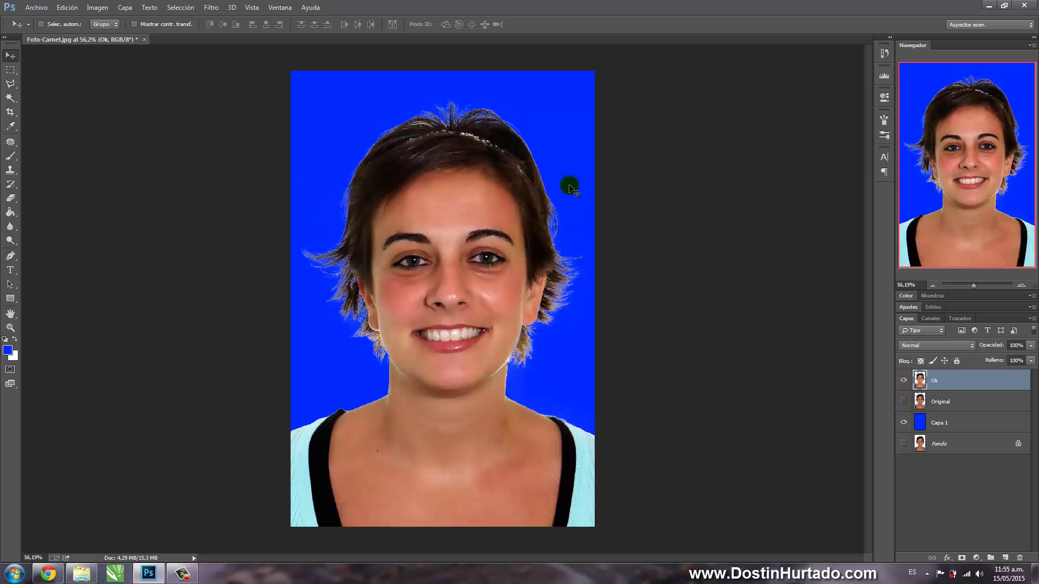
- Crop away blue above the head and the lower shoulders for a tighter frame
left_click(11, 112)
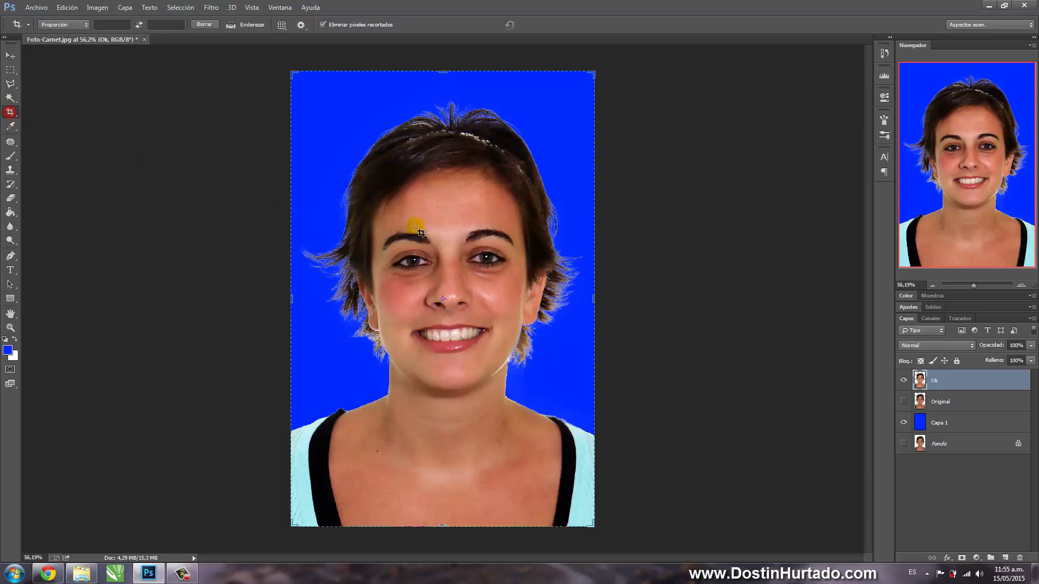
left_click_drag(448, 528, 449, 493)
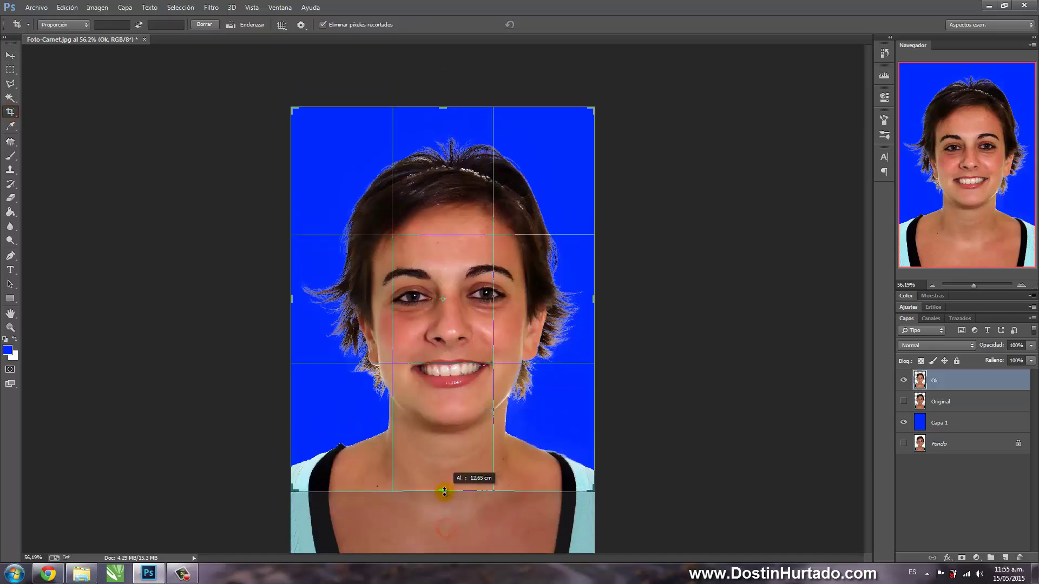
left_click_drag(449, 109, 449, 114)
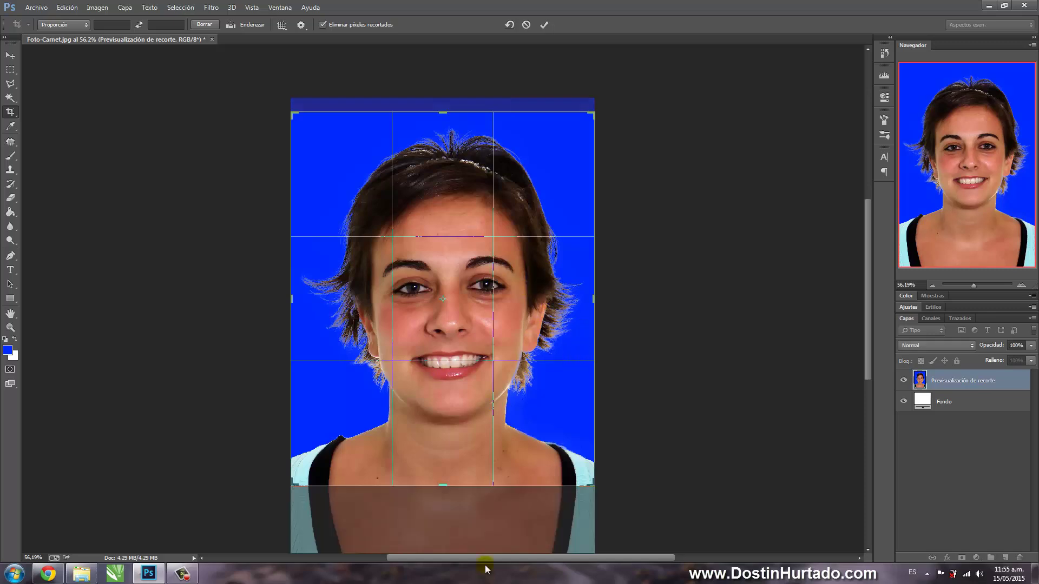
left_click_drag(440, 484, 440, 494)
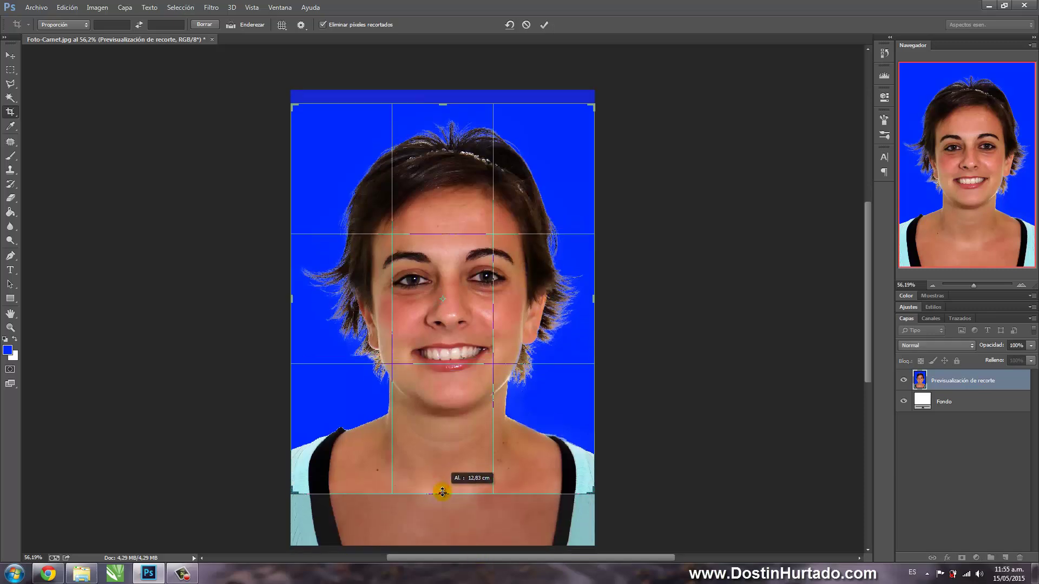
key("Return")
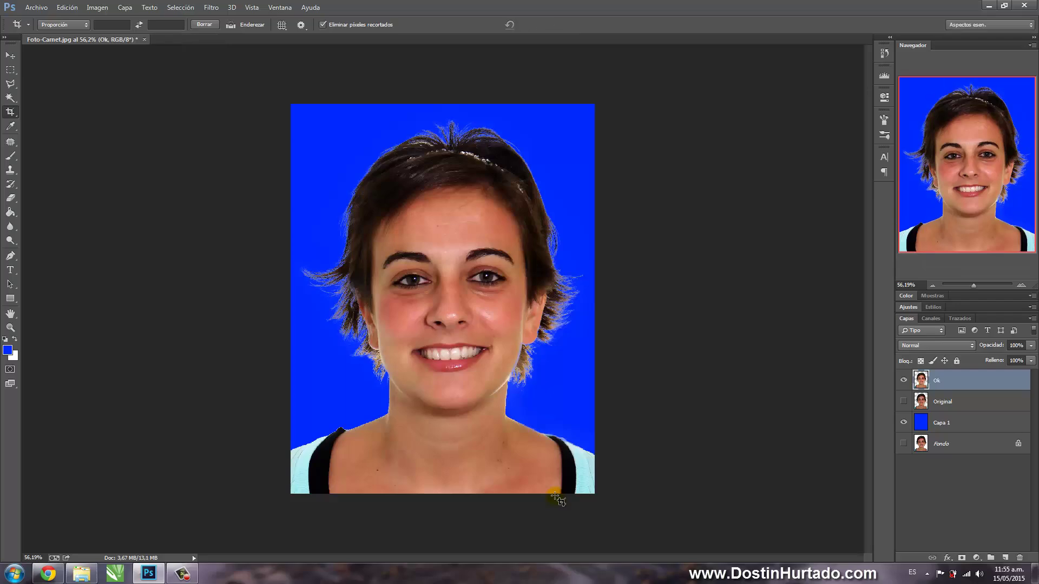
- Soften the shoulder strap edge with the Blur tool
scroll(393, 423, "up", 5)
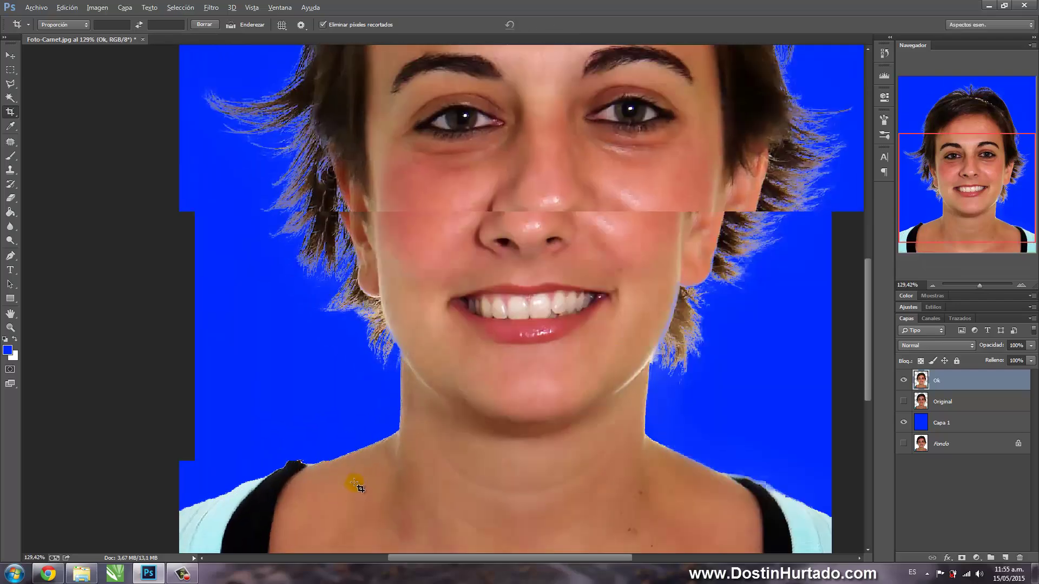
scroll(443, 400, "down", 3)
scroll(440, 314, "left", 4)
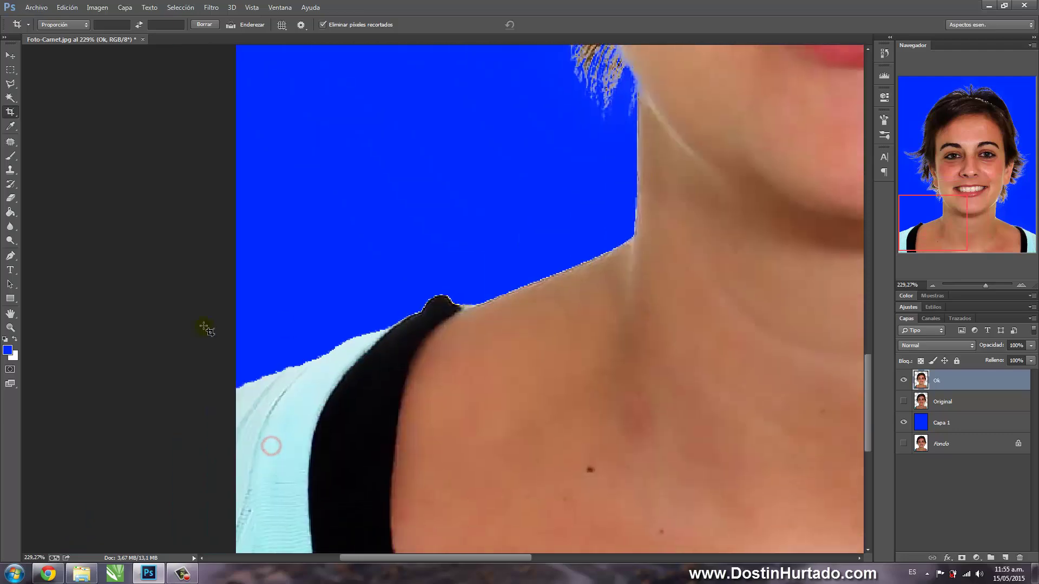
left_click(11, 226)
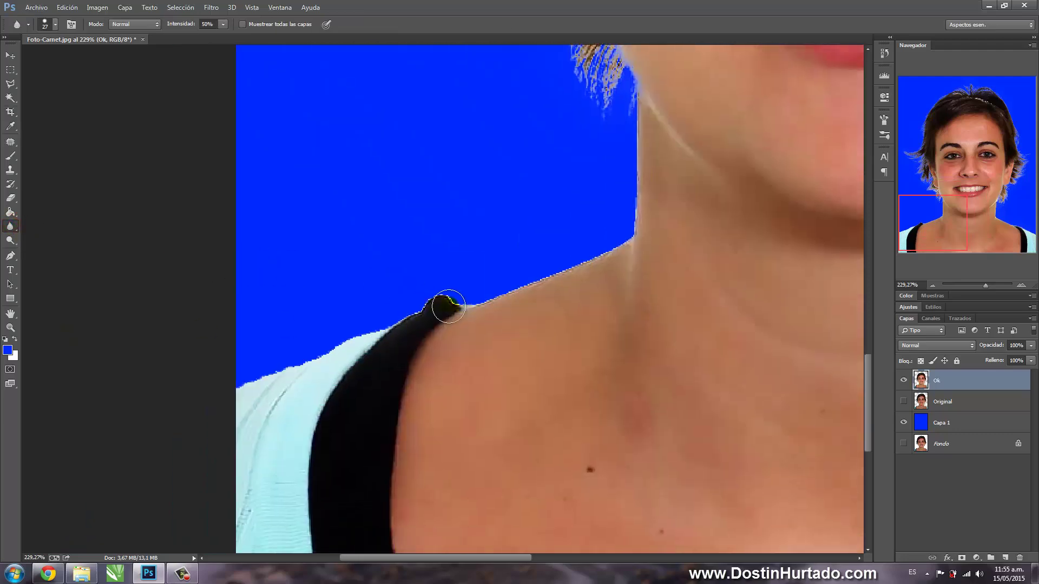
mouse_move(239, 387)
left_mouse_down()
mouse_move(406, 307)
mouse_move(494, 297)
mouse_move(619, 239)
mouse_move(635, 208)
mouse_move(622, 88)
mouse_move(580, 293)
mouse_move(563, 232)
mouse_move(550, 254)
mouse_move(524, 197)
mouse_move(484, 159)
mouse_move(459, 170)
mouse_move(480, 364)
mouse_move(478, 281)
mouse_move(460, 269)
left_mouse_up()
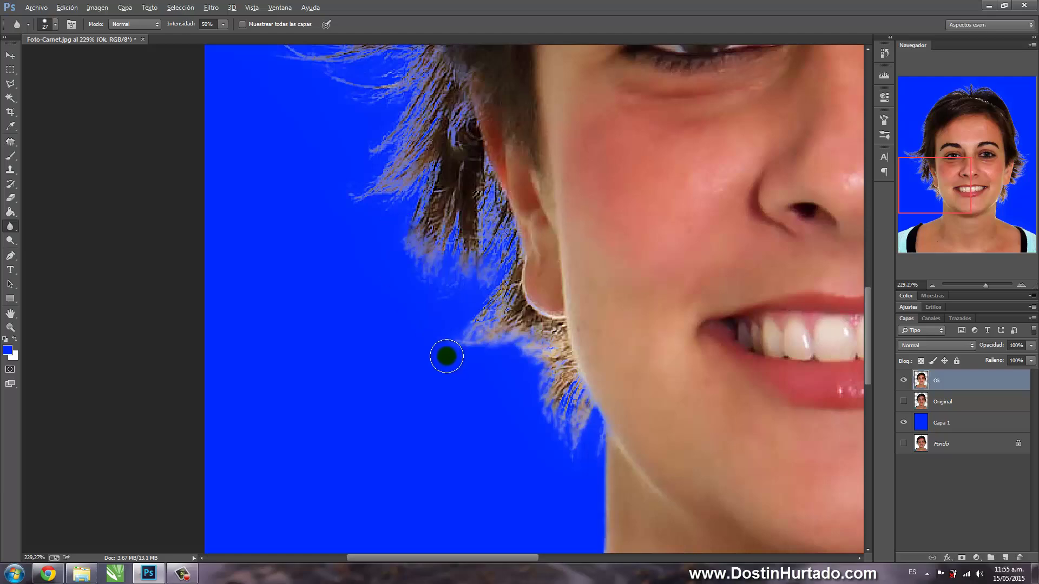
- Soften the neck edge against the blue background
key("ctrl+0")
scroll(499, 390, "down", 1)
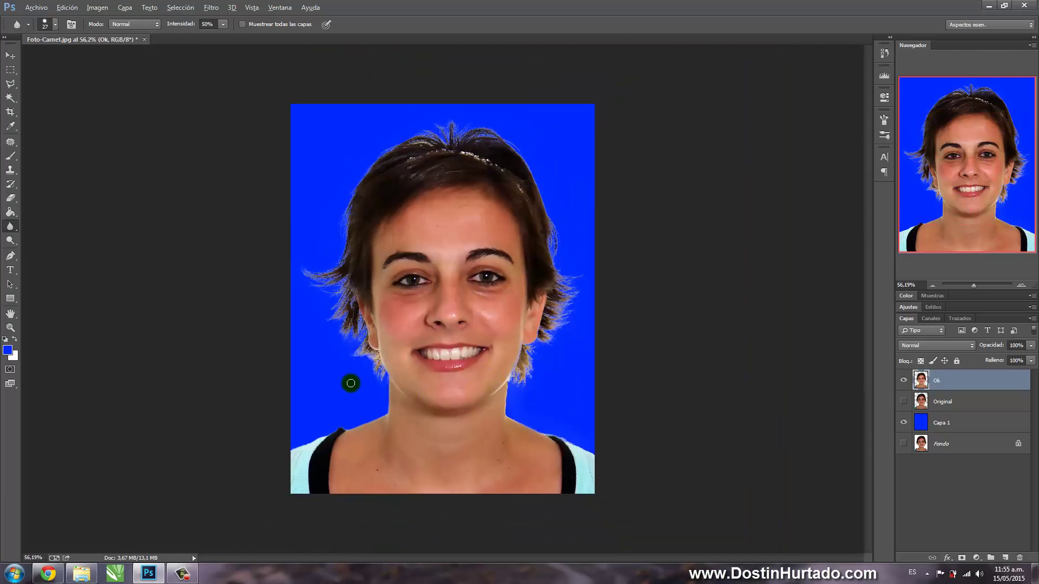
scroll(418, 409, "up", 2)
scroll(533, 476, "up", 4)
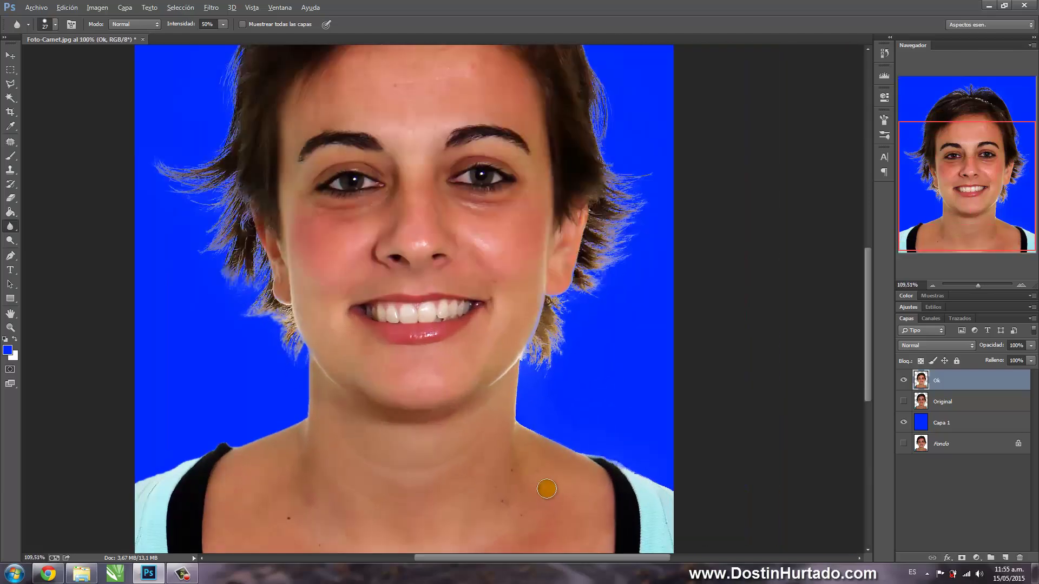
scroll(544, 487, "up", 4)
scroll(530, 423, "up", 1)
mouse_move(508, 262)
left_mouse_down()
mouse_move(491, 354)
mouse_move(772, 470)
left_mouse_up()
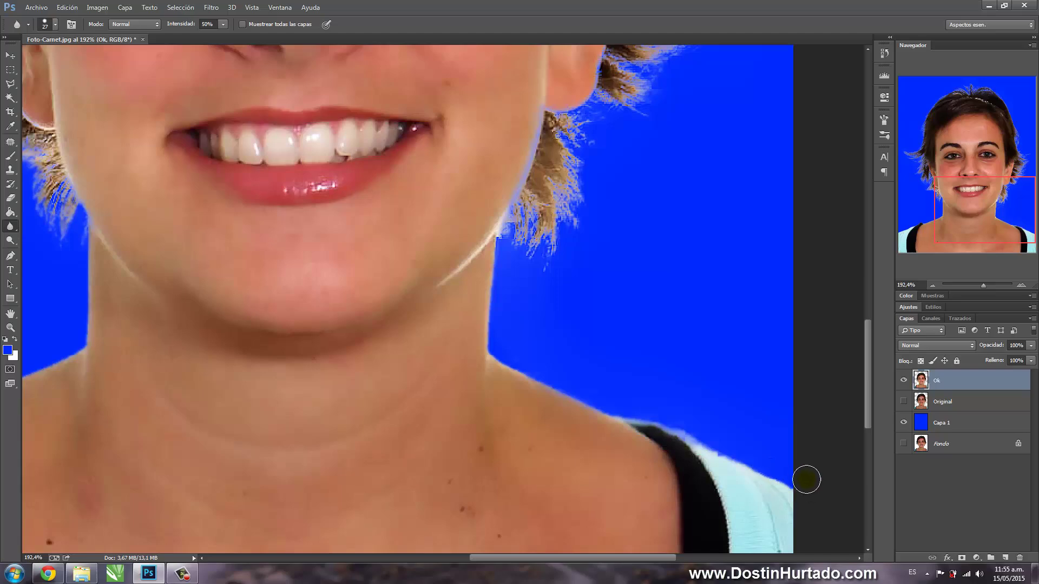
- Compare the edited Ok layer with the Original layer, then restore the edited view
key("ctrl+0")
scroll(591, 407, "down", 3)
scroll(505, 406, "down", 3)
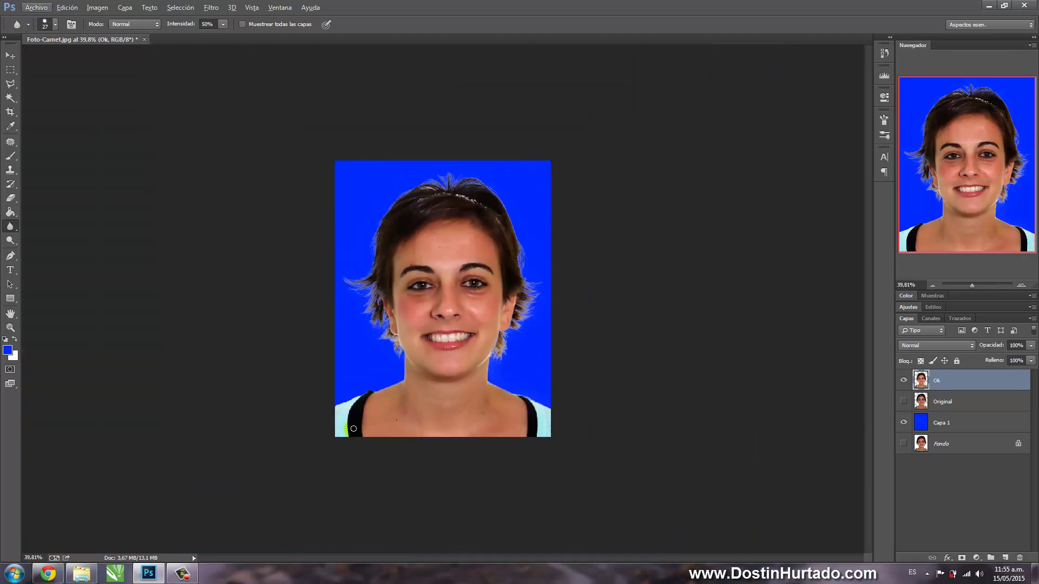
left_click(922, 383)
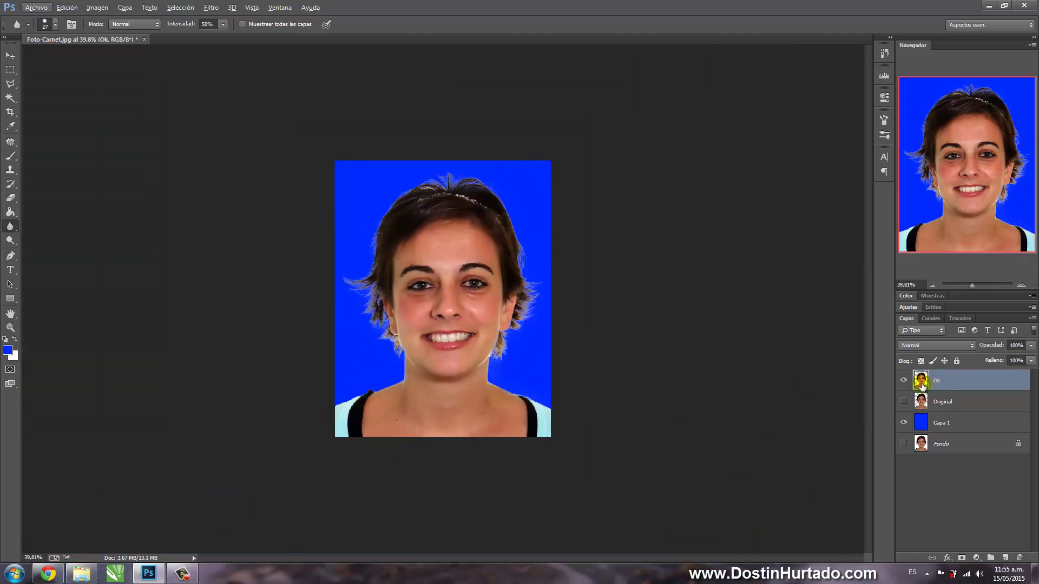
left_click(903, 401)
left_click(903, 380)
scroll(401, 394, "up", 2)
scroll(364, 410, "up", 2)
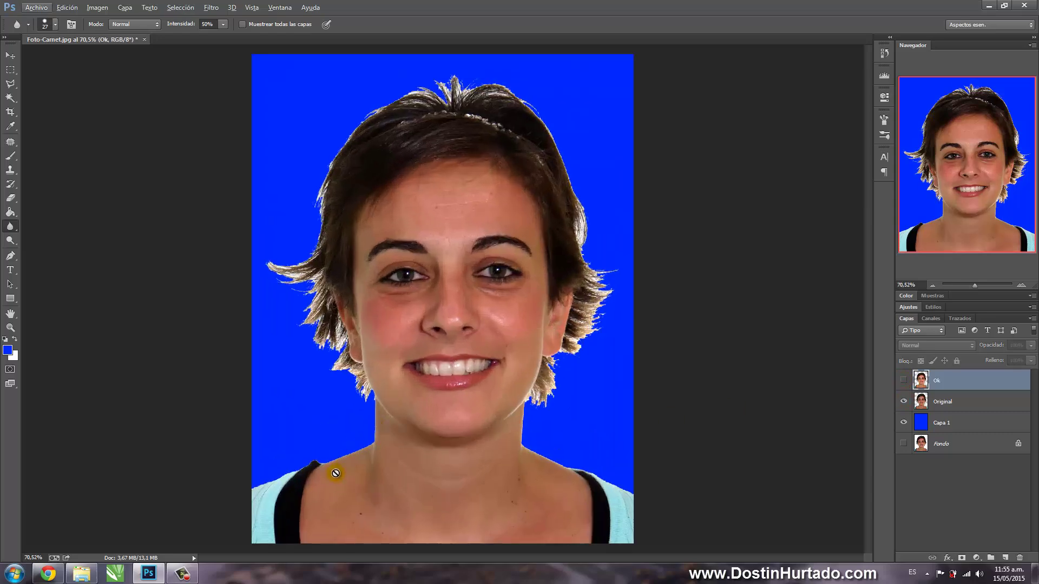
left_click(904, 402)
left_click(904, 380)
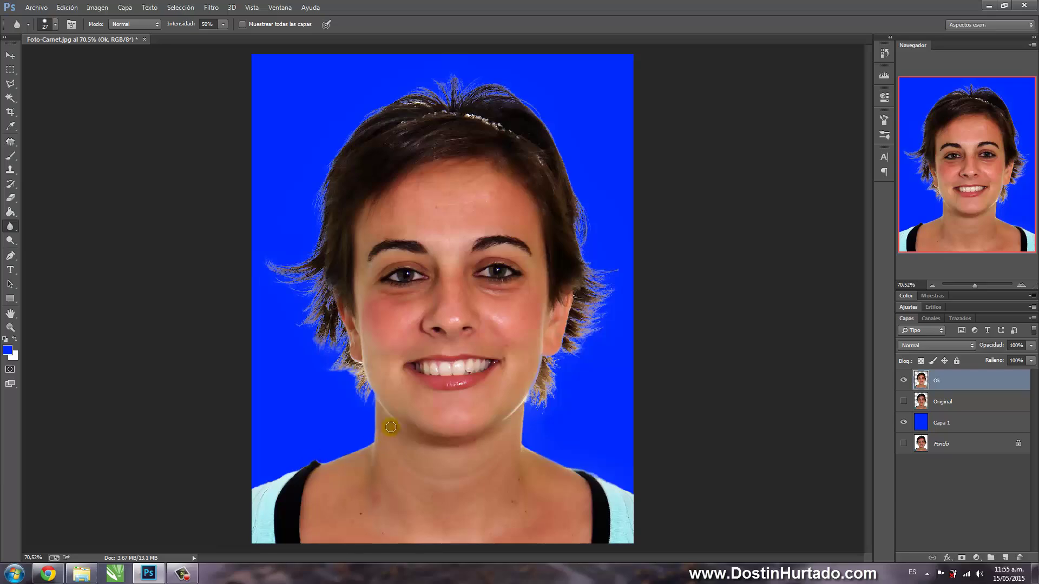
- Soften the hair edge at the top left against the blue background
scroll(396, 108, "up", 2)
scroll(372, 100, "up", 2)
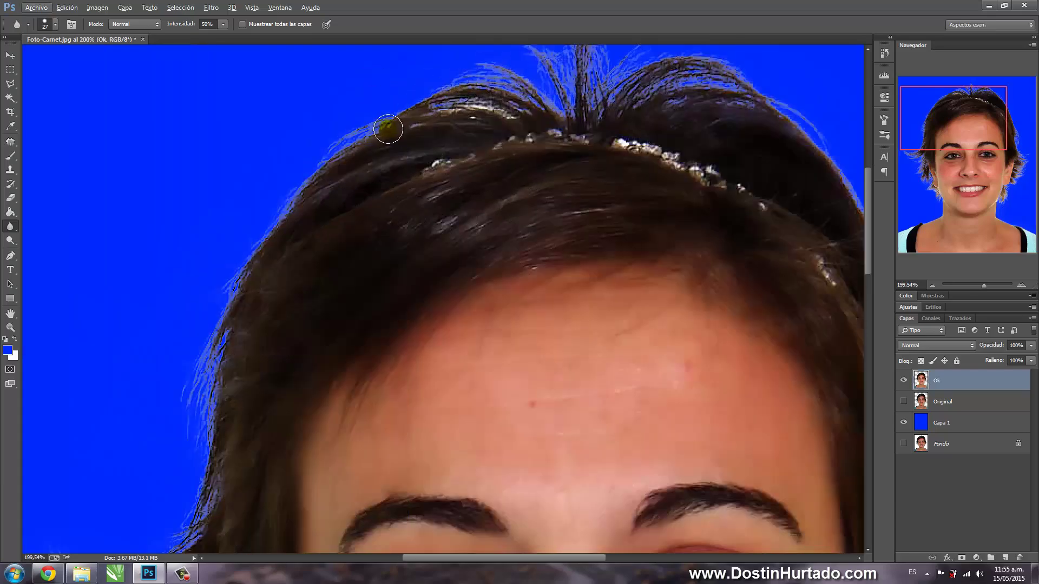
left_click_drag(319, 158, 257, 243)
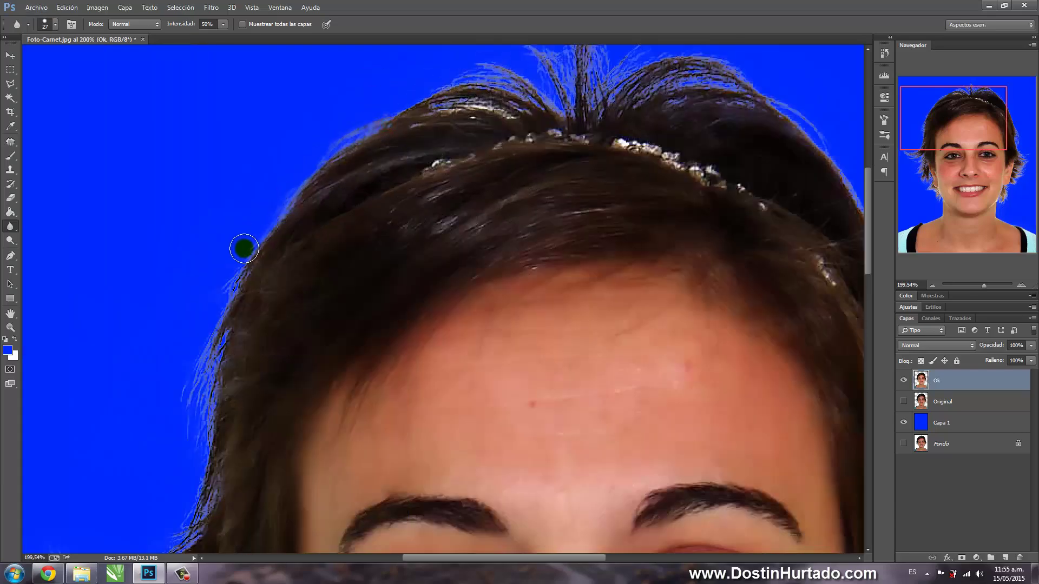
key("alt")
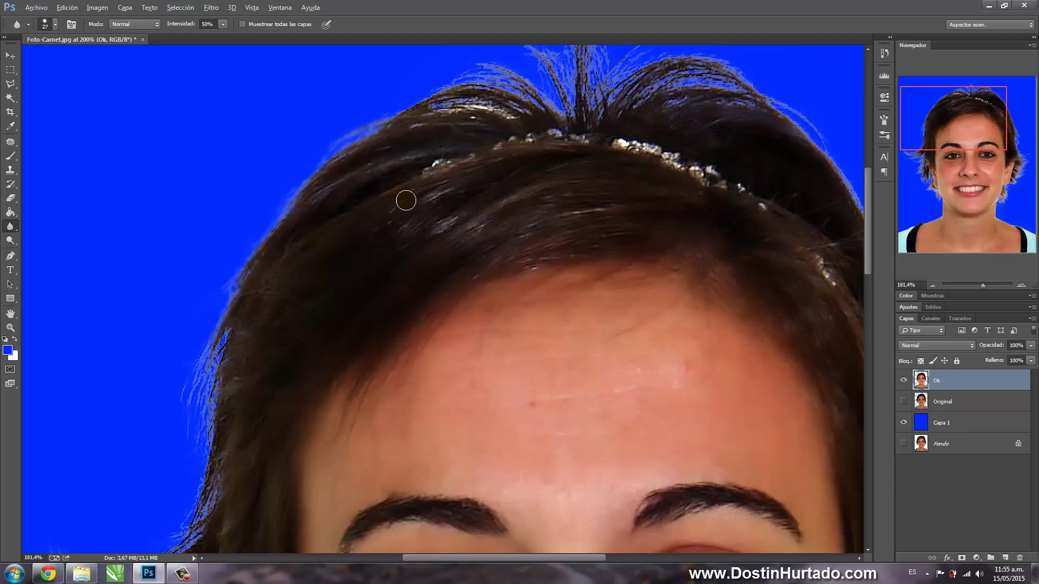
scroll(422, 206, "down", 3)
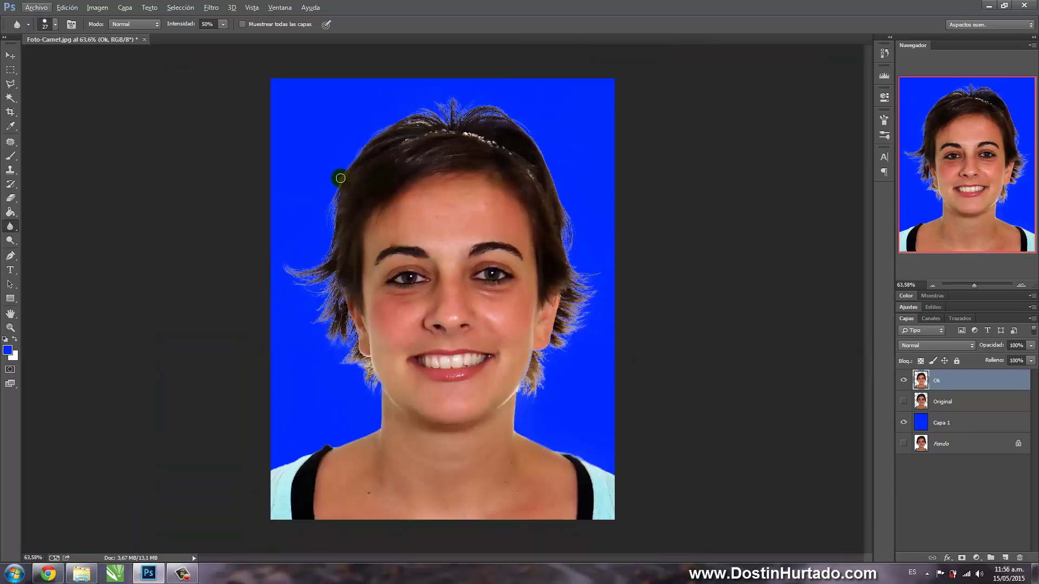
- Blur further down the left hair edge toward the ear
mouse_move(340, 178)
left_mouse_down()
mouse_move(324, 257)
mouse_move(330, 310)
left_mouse_up()
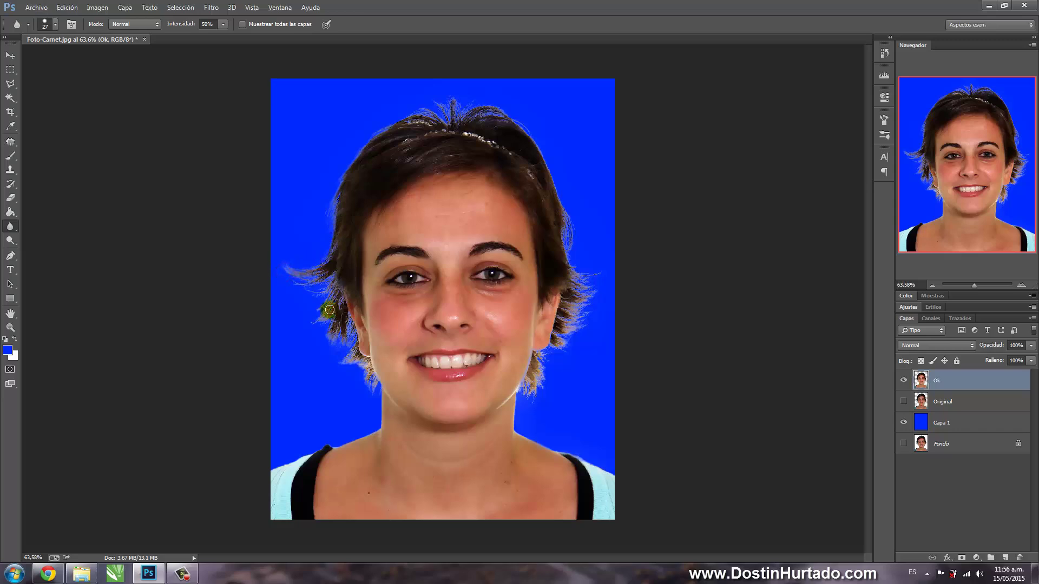
scroll(482, 301, "down", 2)
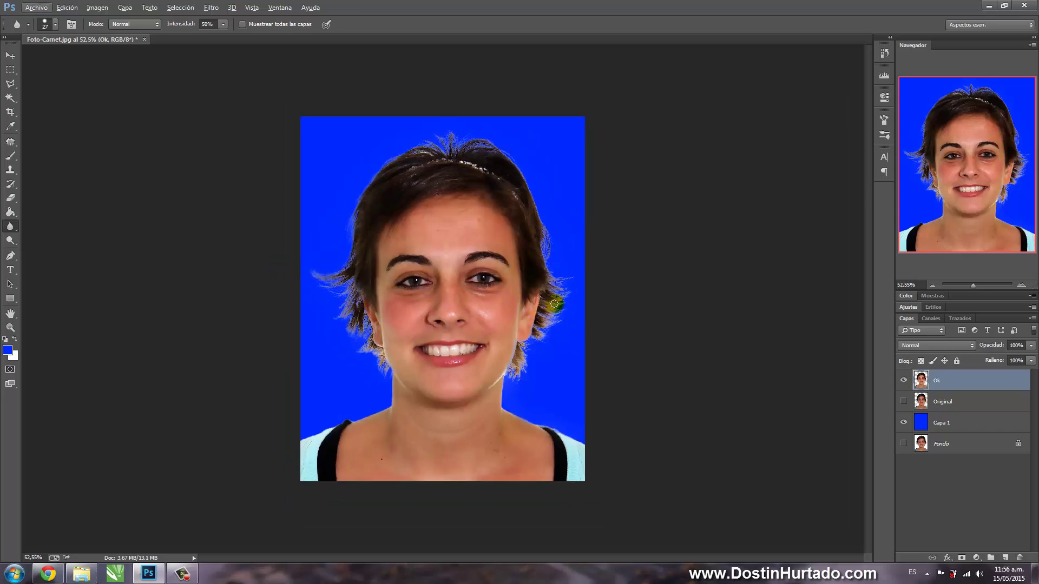